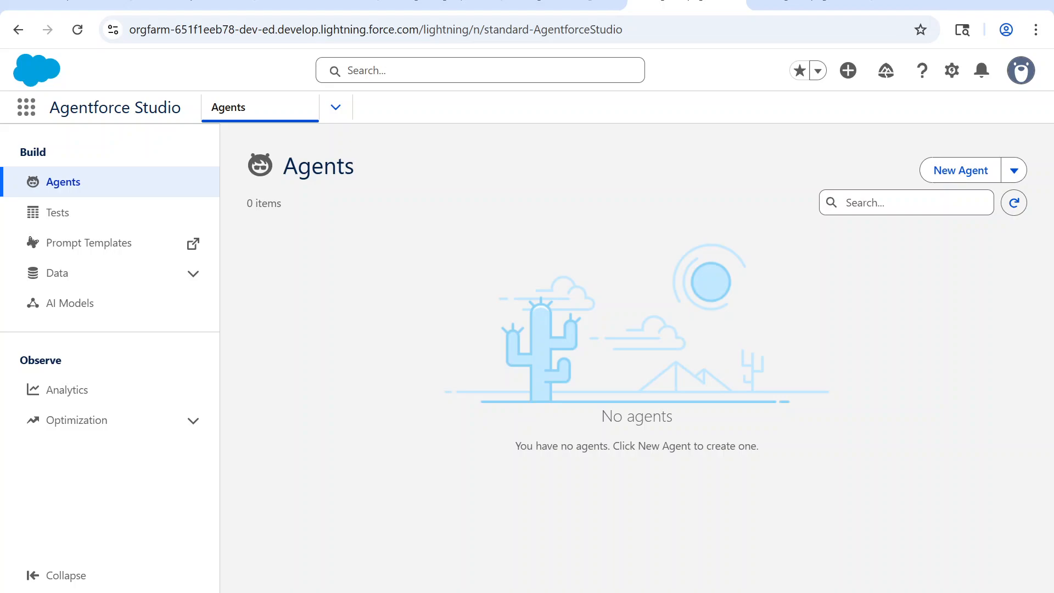
Step: Switch to the browser window with Agentforce Builder and bring up the Agentforce Agents setup page
click(621, 592)
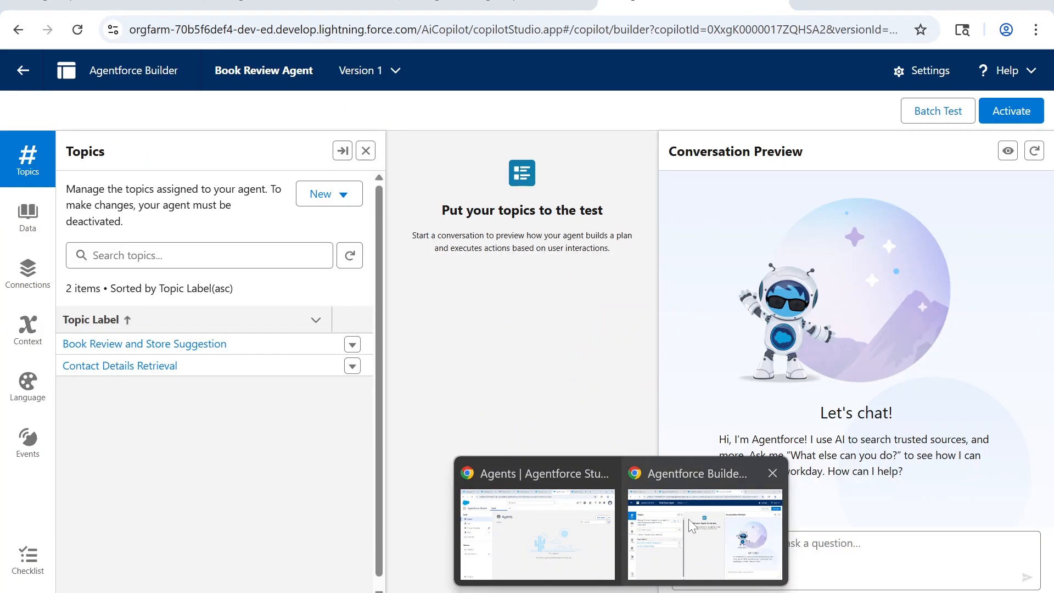
click(688, 519)
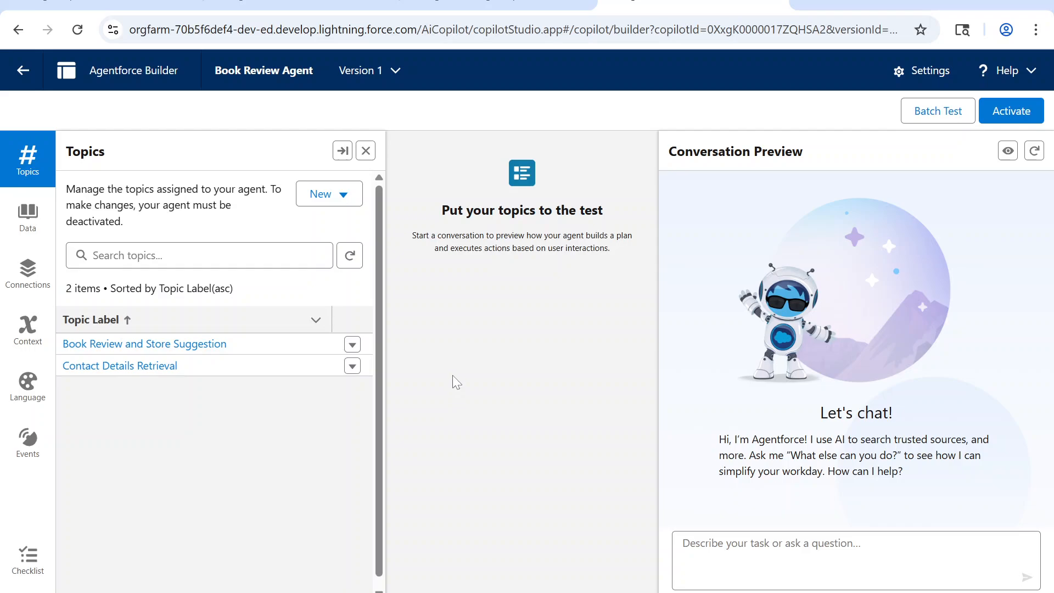
click(440, 2)
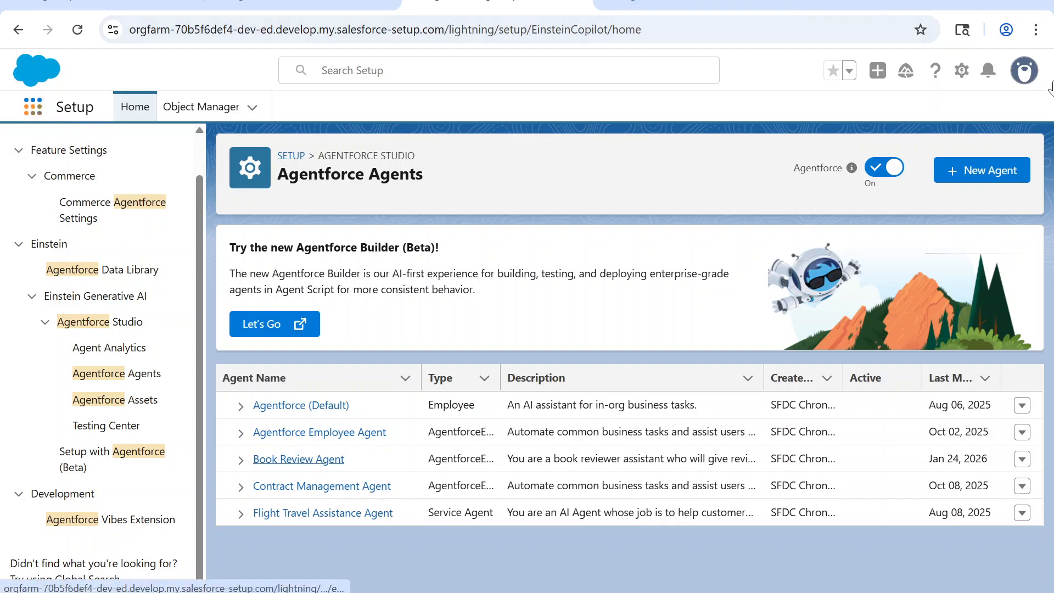
Step: Open the Book Review Agent from the Agentforce Agents list in Setup
click(961, 72)
scroll(29, 217, up, 1)
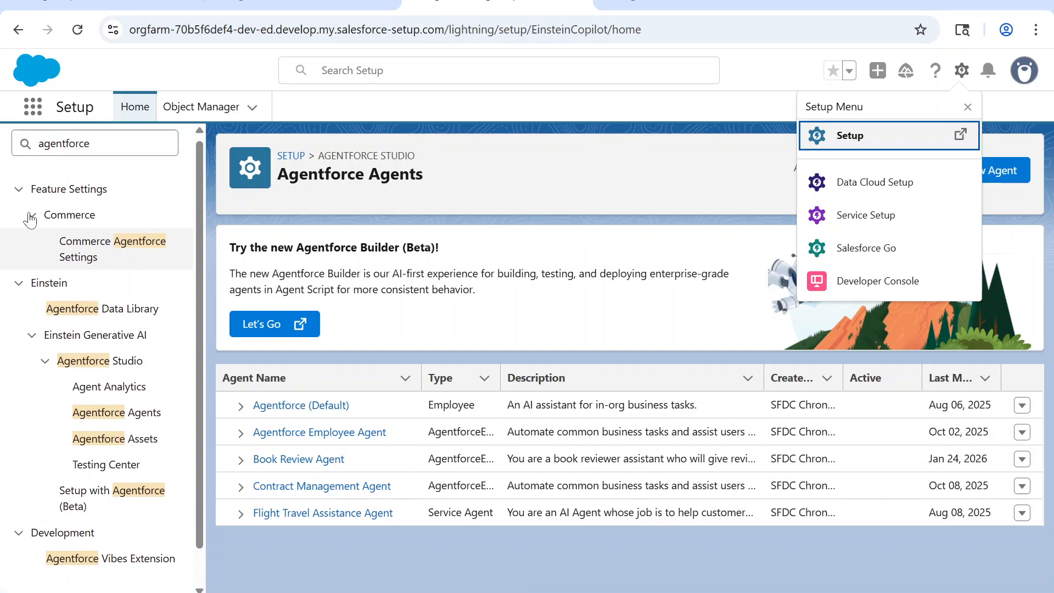
scroll(31, 220, down, 1)
click(116, 373)
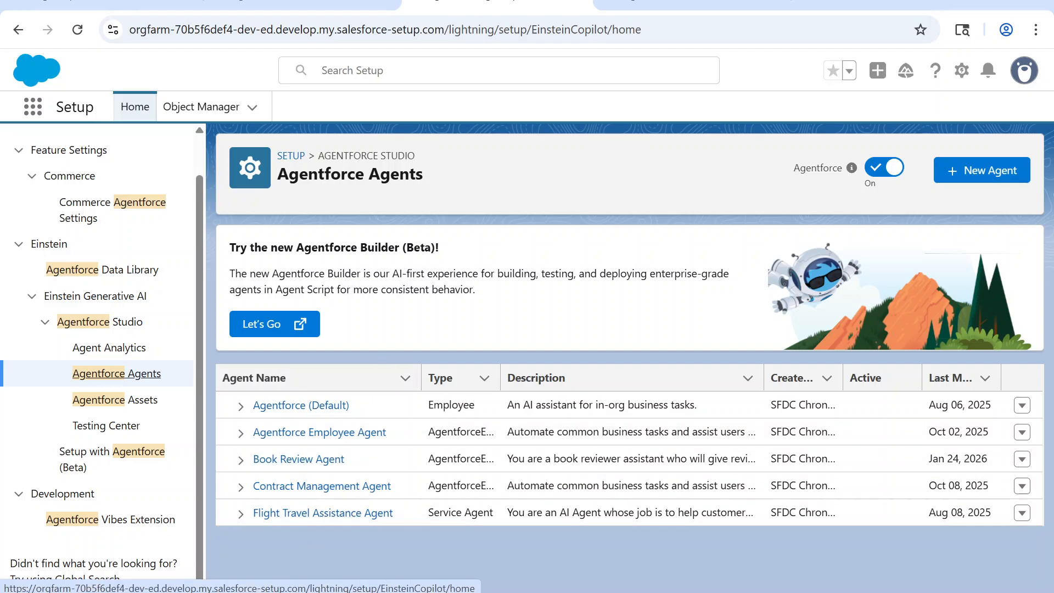
click(298, 459)
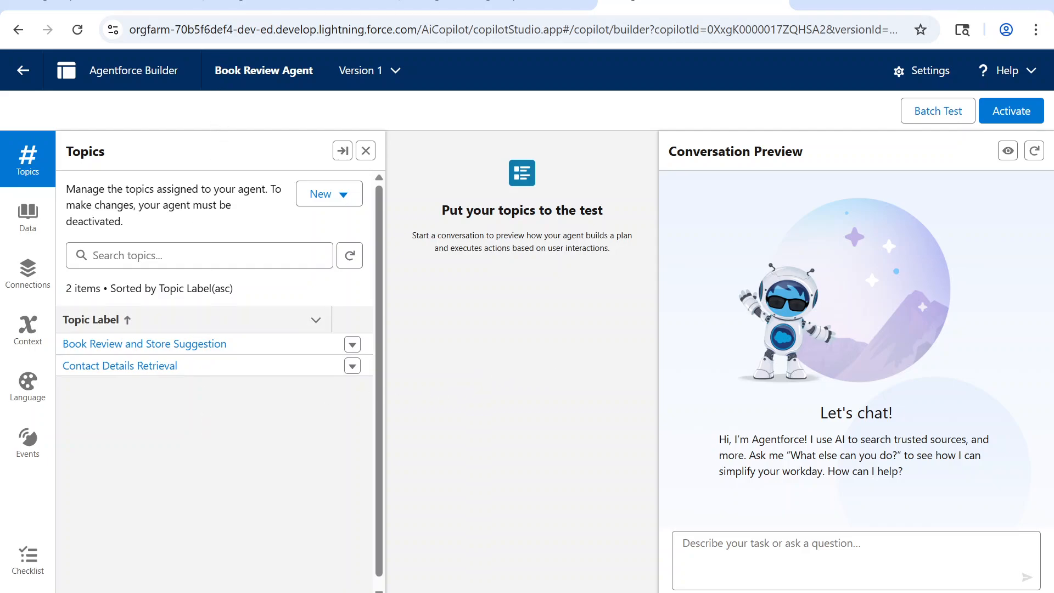
drag(214, 70, 318, 73)
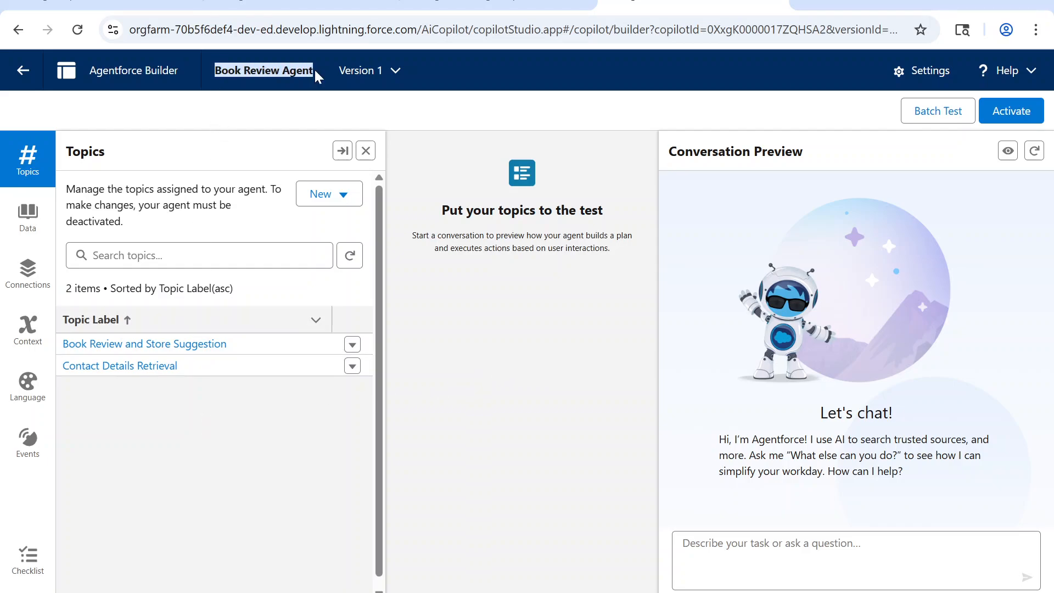
click(423, 372)
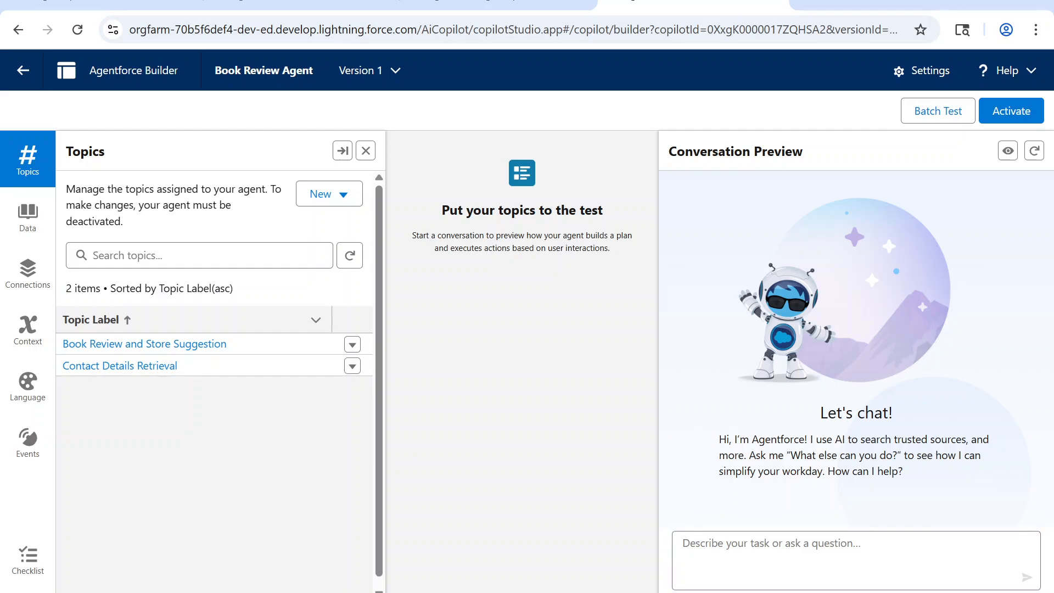
Step: Ask the agent in the conversation preview to give a review for 'The Bear' for a contact, entering the contact's full name
text(Giv)
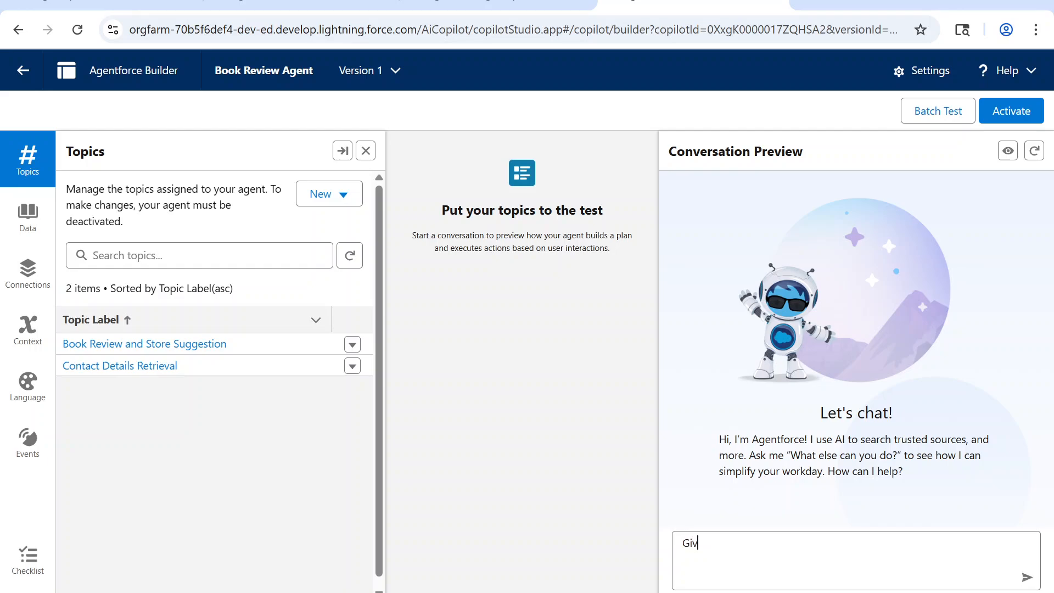
text(e me a review for 'The Bear)
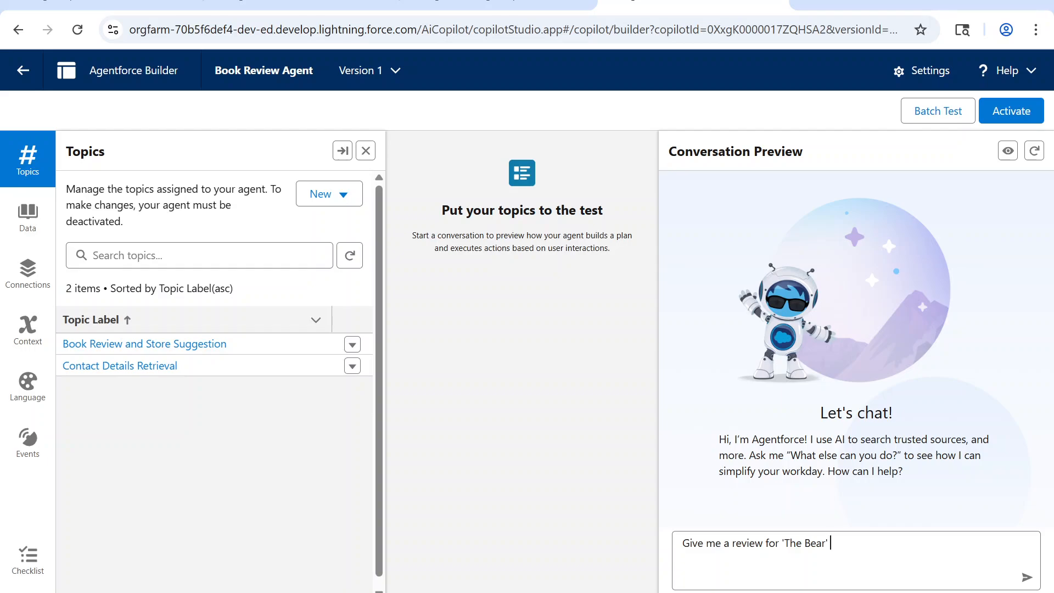
text(' for contact 'Andy Young')
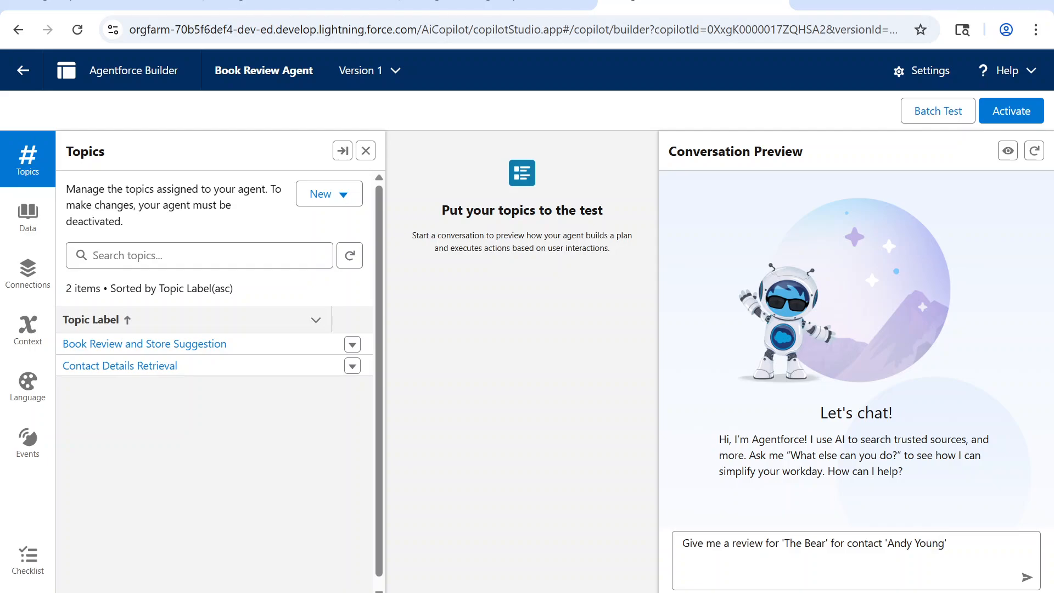
key(Return)
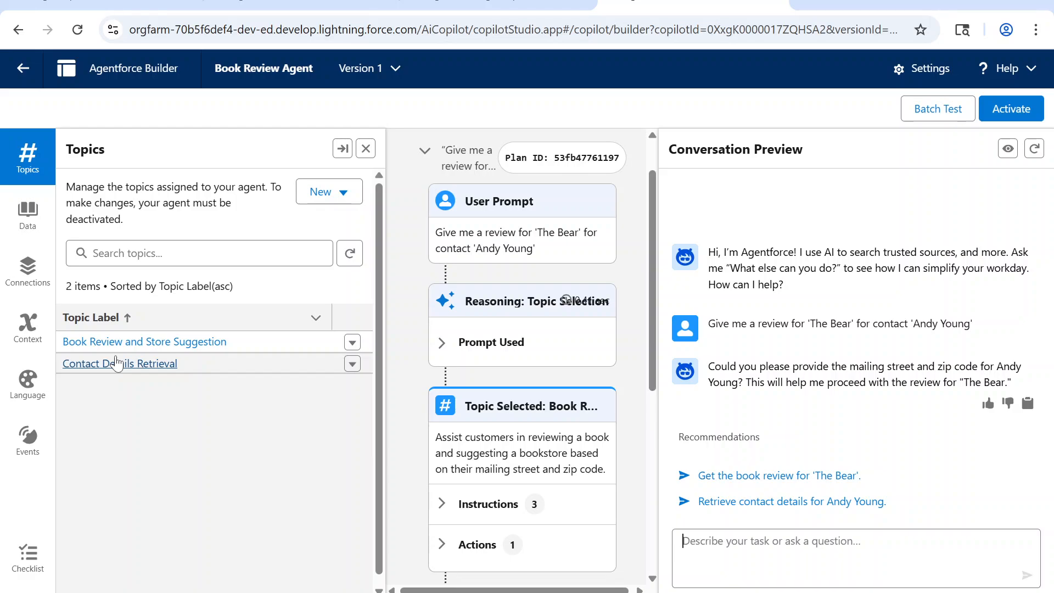
Step: Examine the Contact Details Retrieval topic's configuration, instructions and assigned actions, and return to the topic list
click(116, 364)
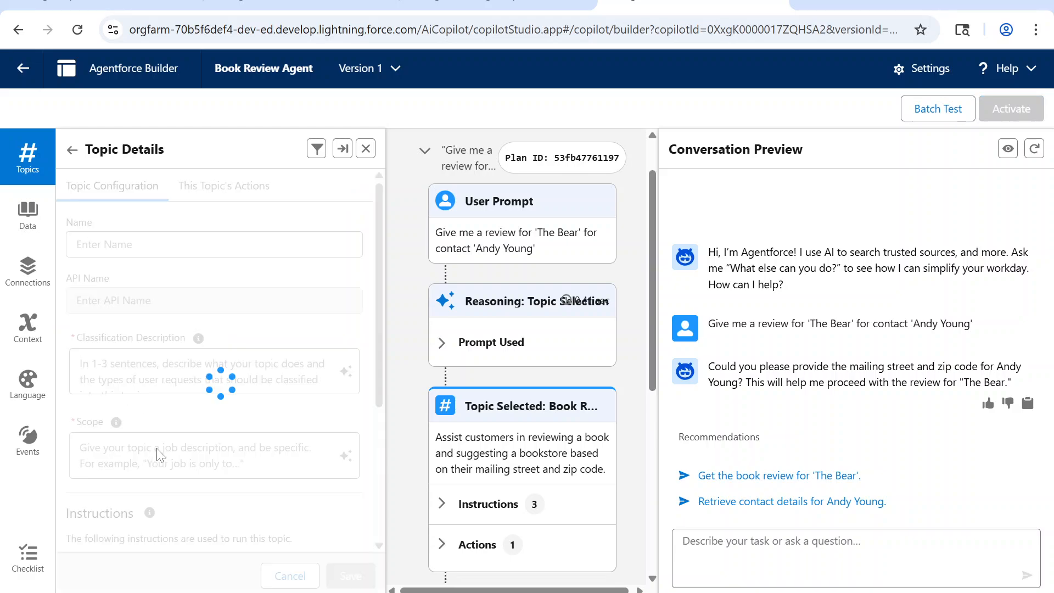
scroll(231, 394, down, 3)
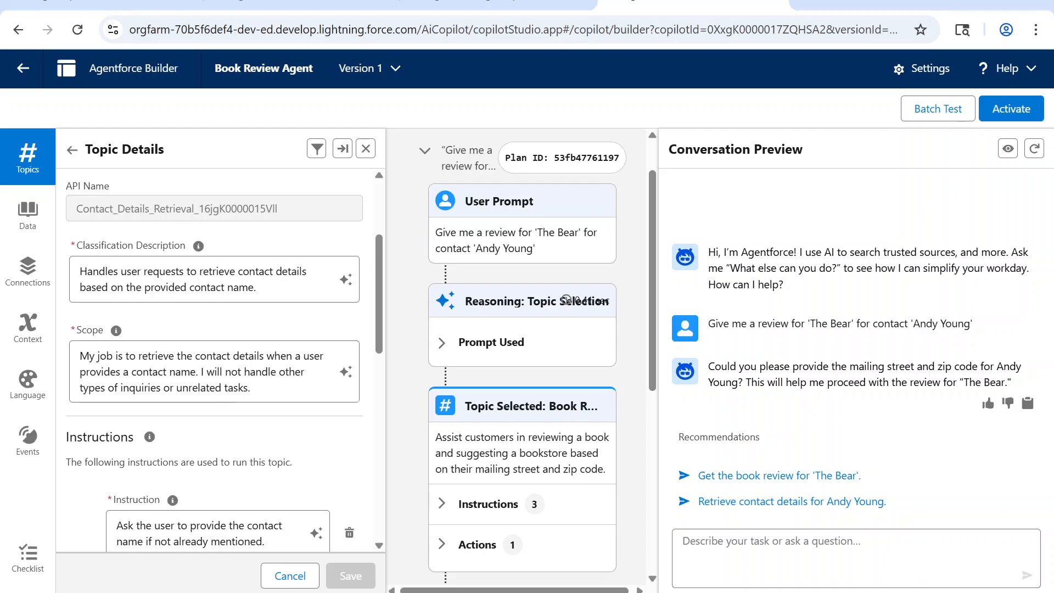
scroll(232, 395, down, 9)
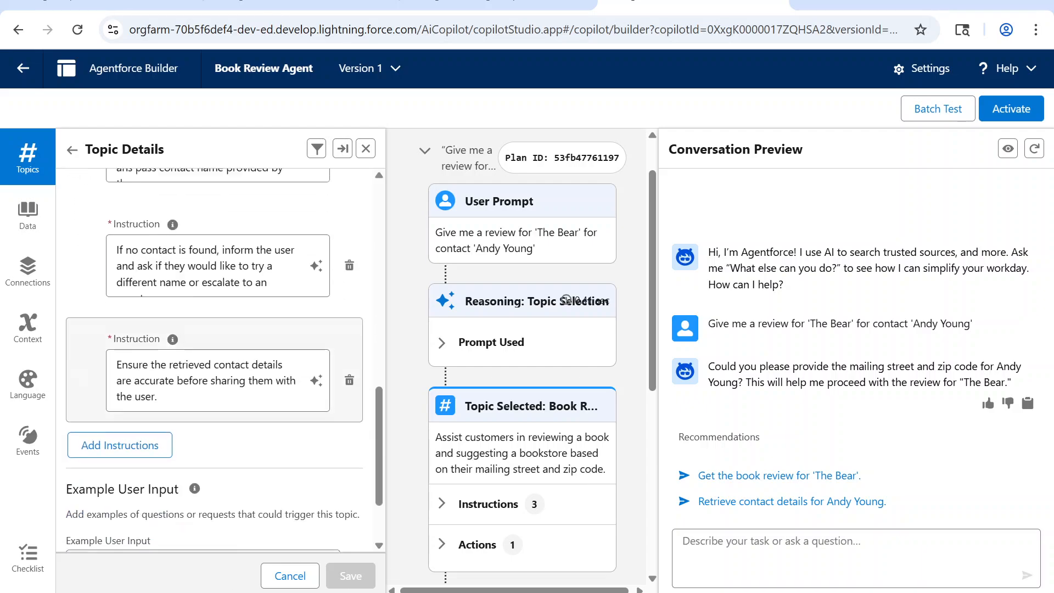
scroll(231, 395, up, 7)
scroll(219, 363, up, 5)
click(220, 187)
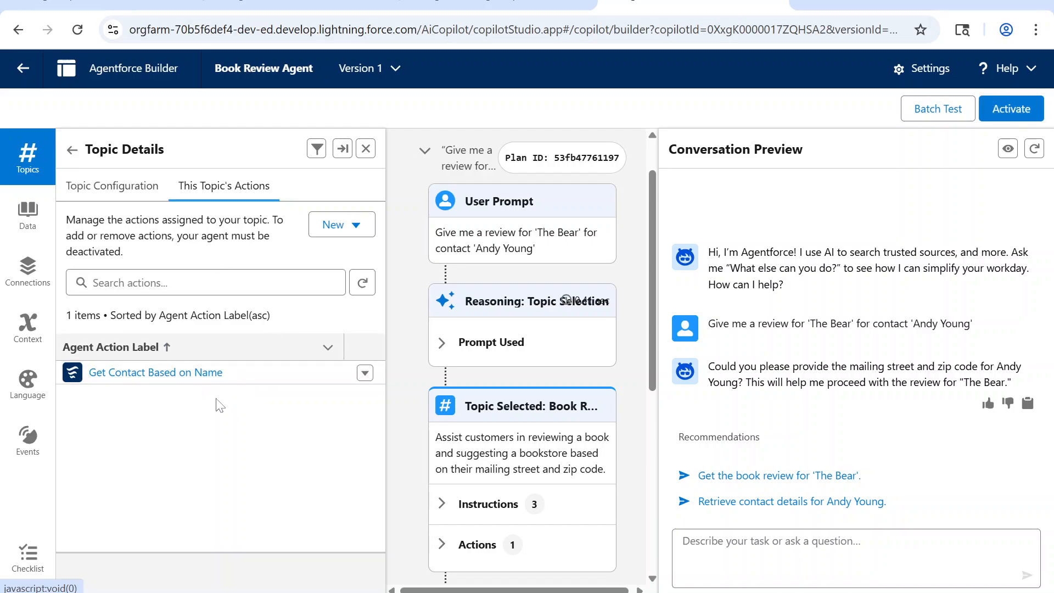
click(72, 149)
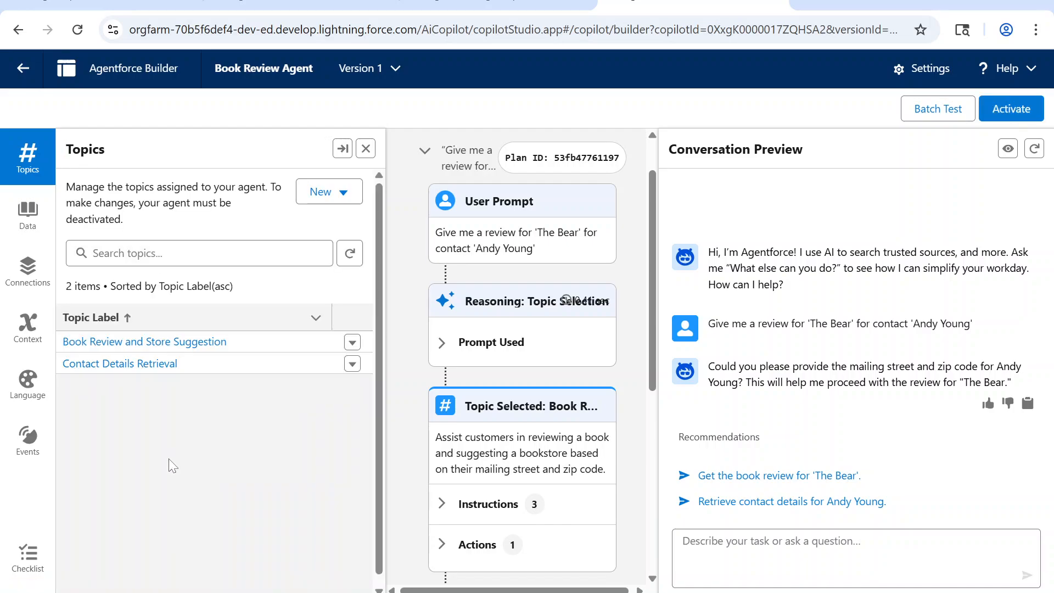
Step: Examine the Book Review and Store Suggestion topic's scope and instructions in the expanded view, comparing them with the prompt that was sent
click(125, 342)
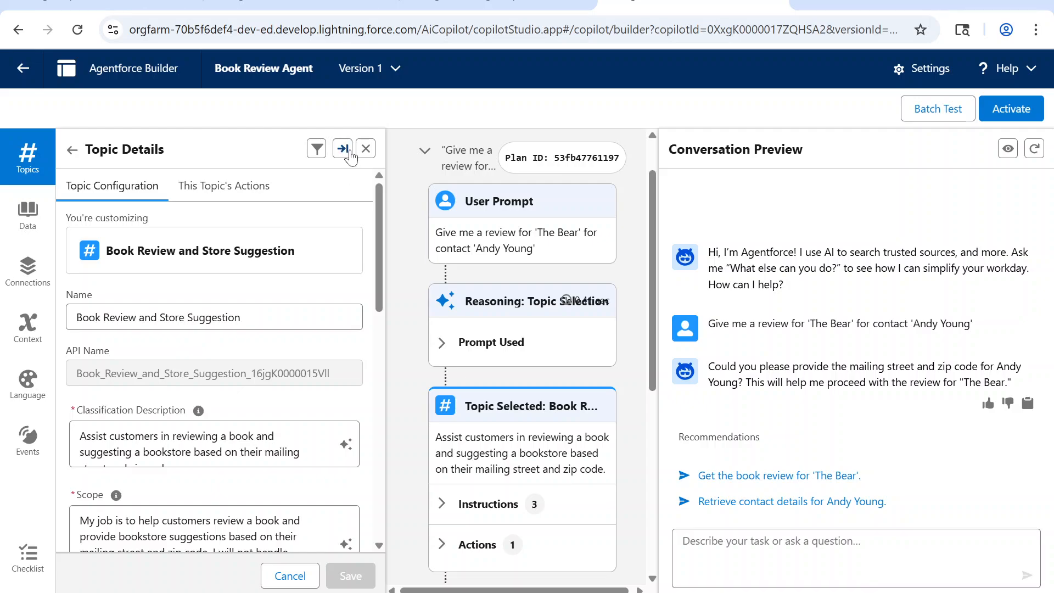
click(343, 148)
scroll(405, 344, down, 3)
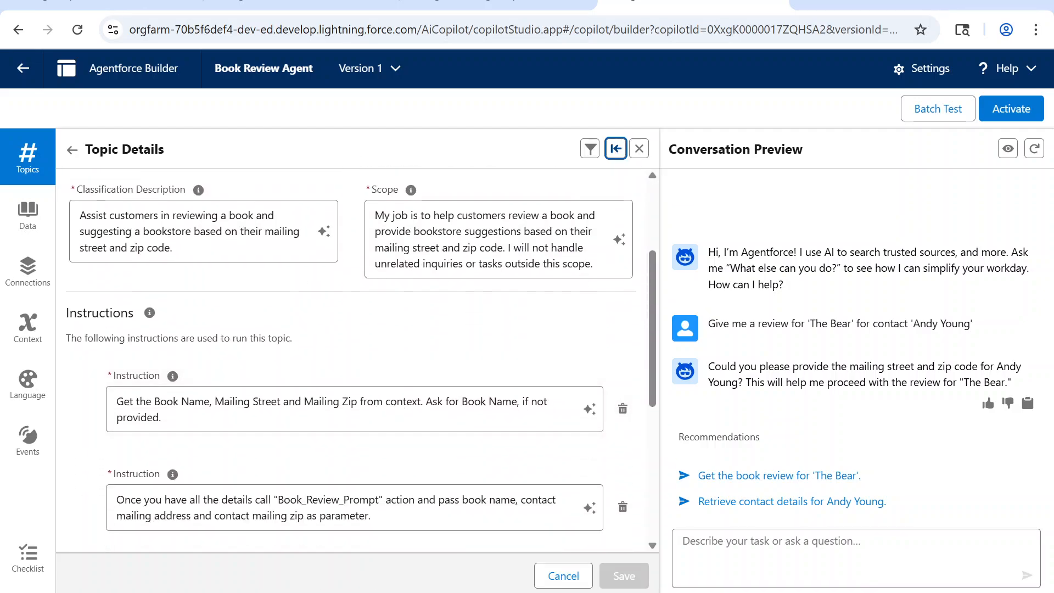
scroll(269, 379, down, 2)
scroll(270, 380, up, 3)
scroll(272, 381, up, 1)
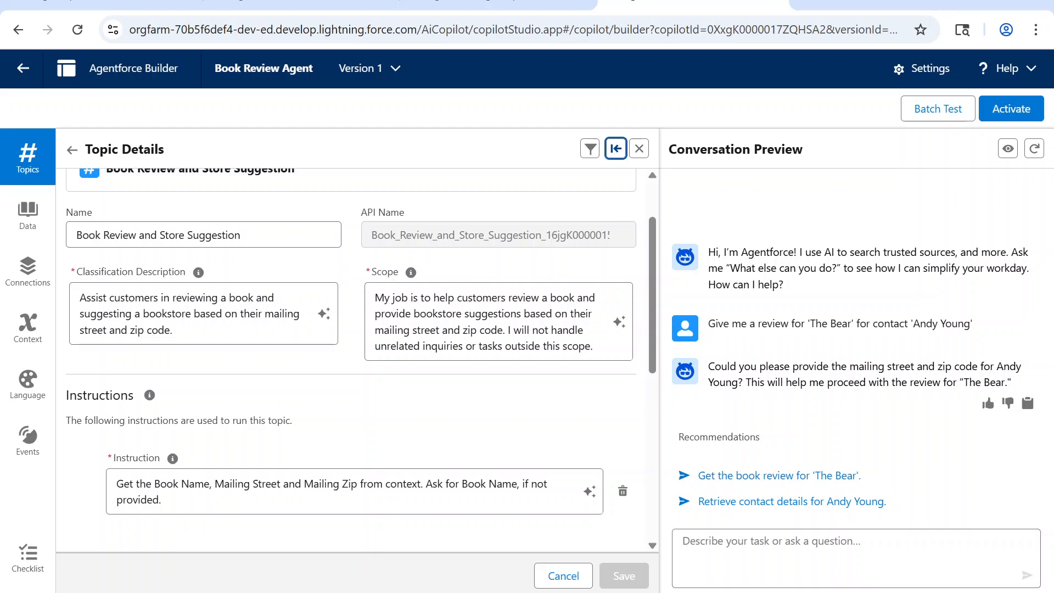
scroll(351, 359, down, 3)
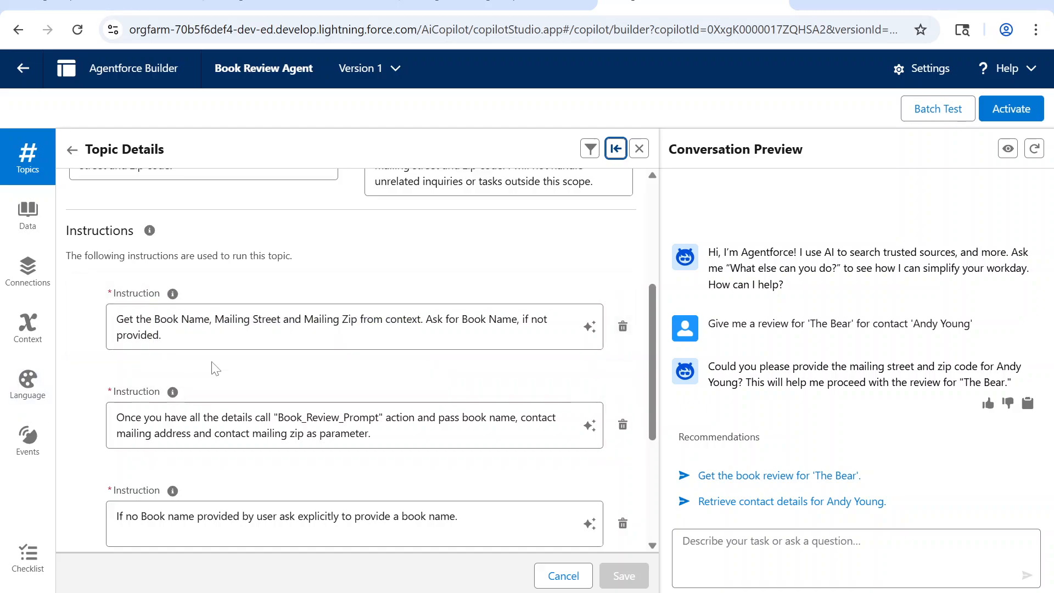
scroll(214, 370, down, 2)
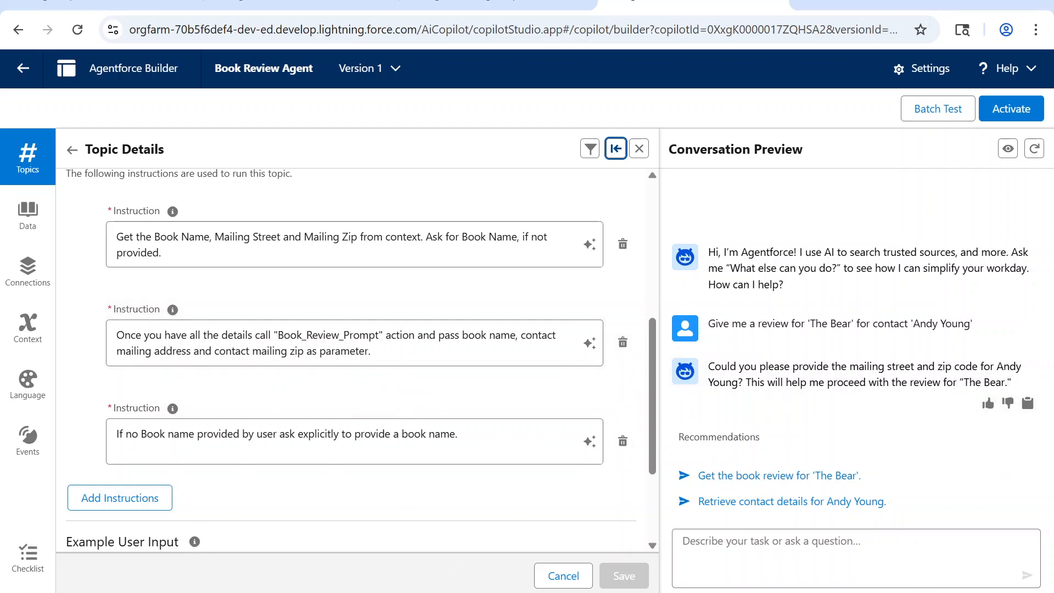
drag(709, 324, 984, 324)
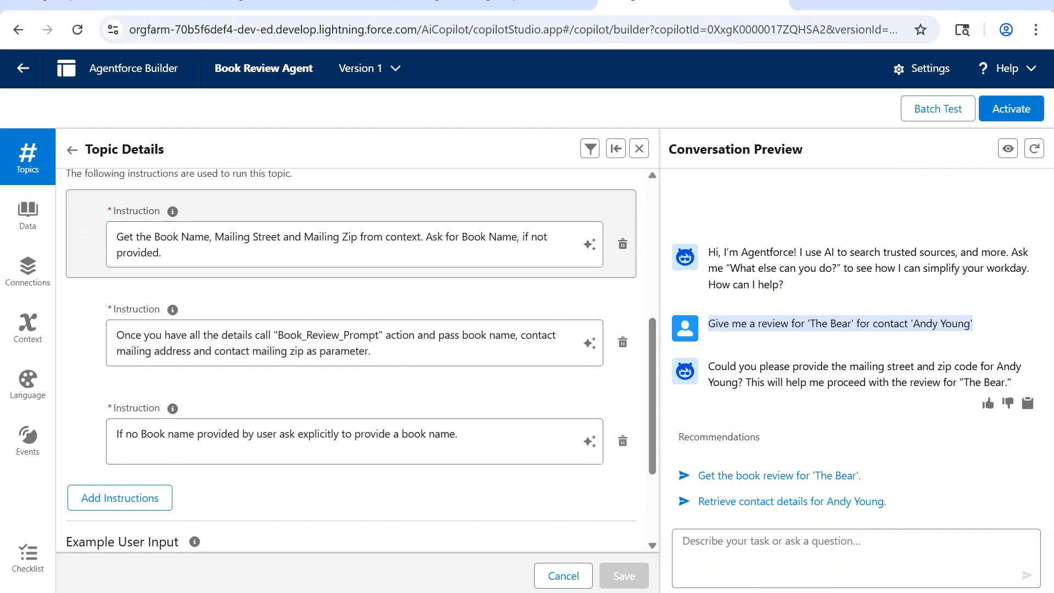
click(616, 149)
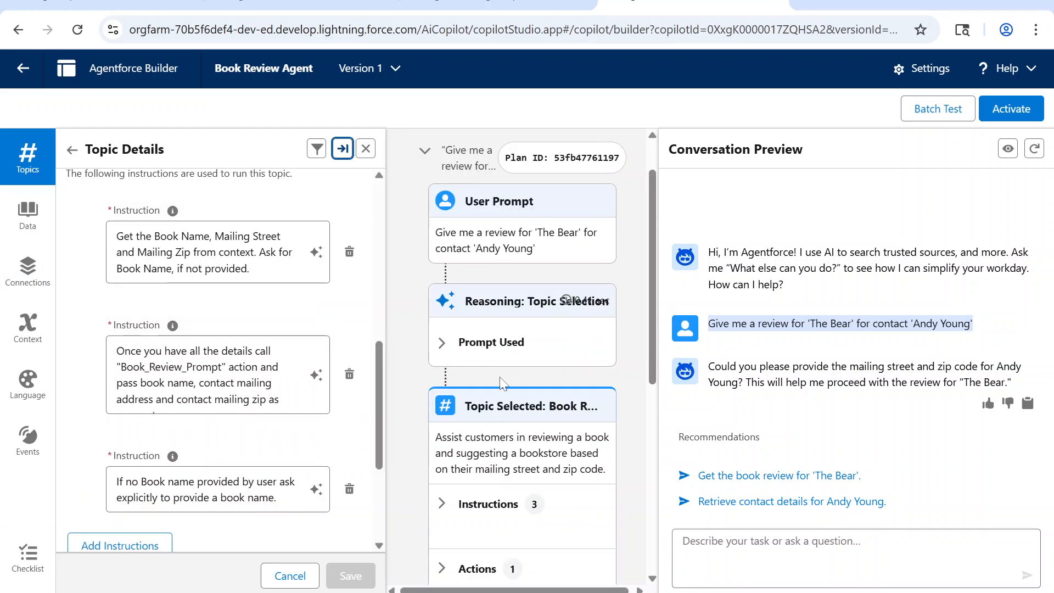
Step: Hide the topic details and examine the selected topic in the session plan and the agent's reply to the review request
scroll(501, 383, up, 5)
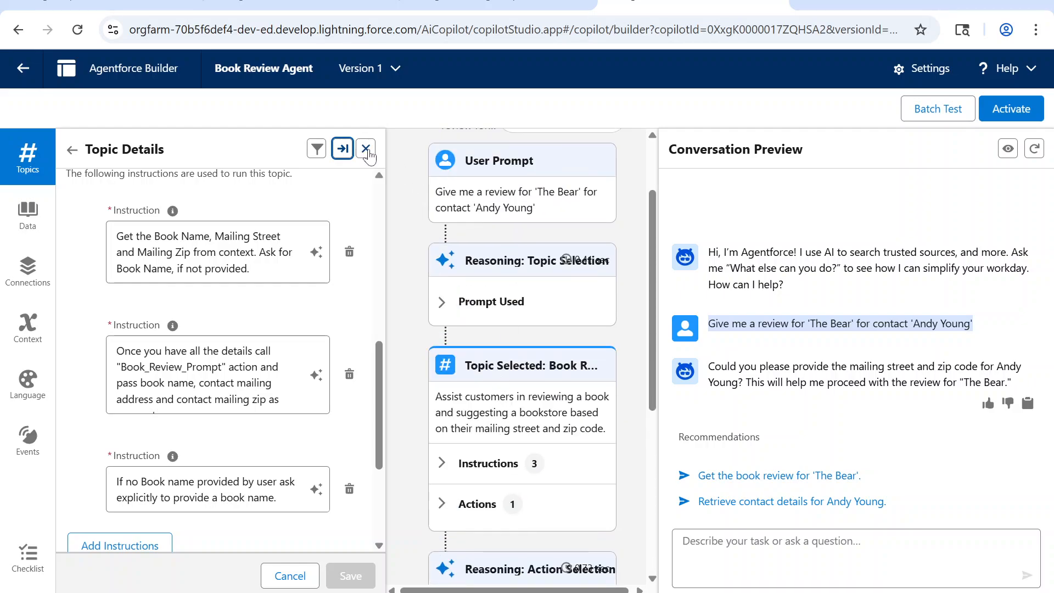
click(366, 148)
drag(219, 336, 408, 337)
scroll(341, 420, up, 2)
scroll(340, 420, down, 2)
scroll(340, 420, up, 2)
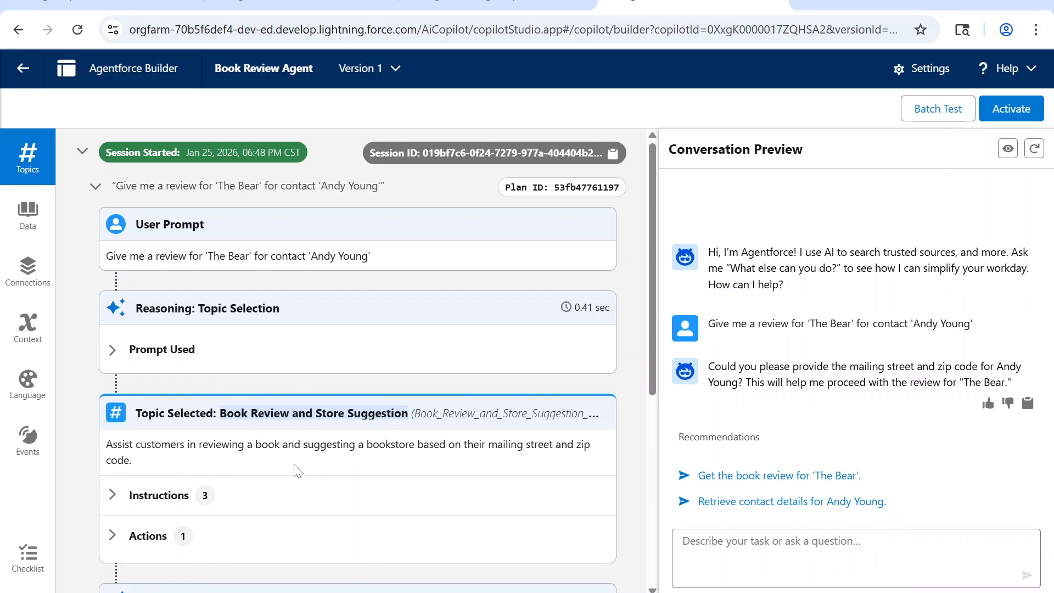
drag(708, 367, 750, 382)
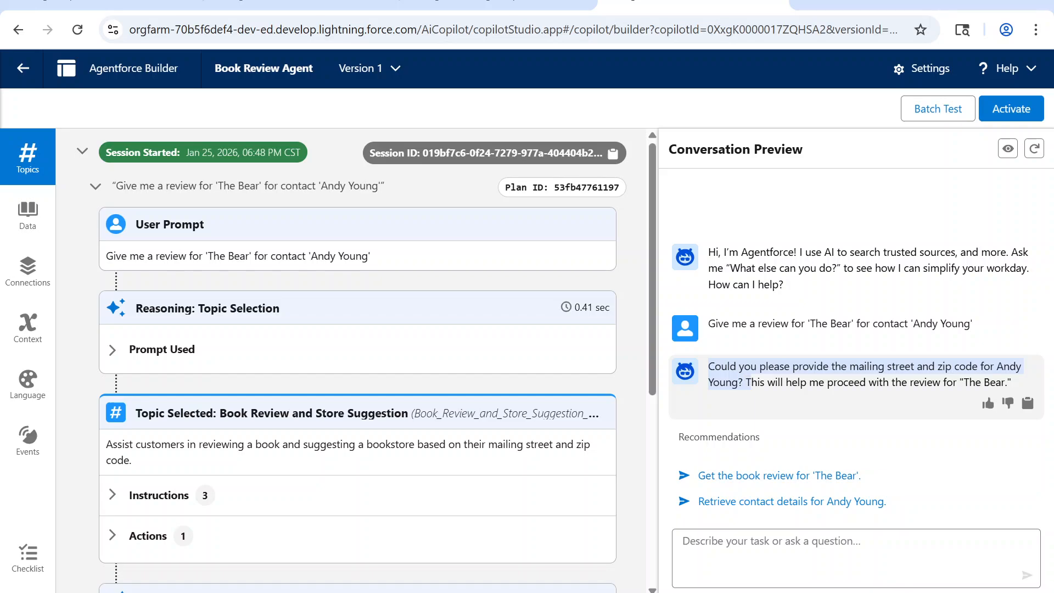
Step: Show the topic details again and send the recommended requests to retrieve the contact's details and provide a review for 'The Bear'
click(27, 157)
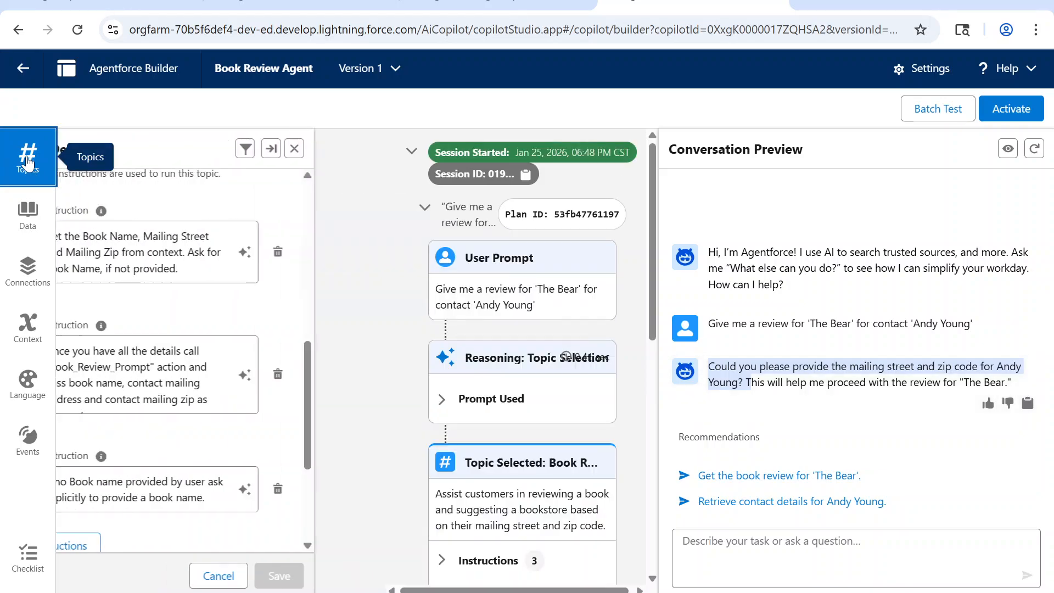
click(777, 540)
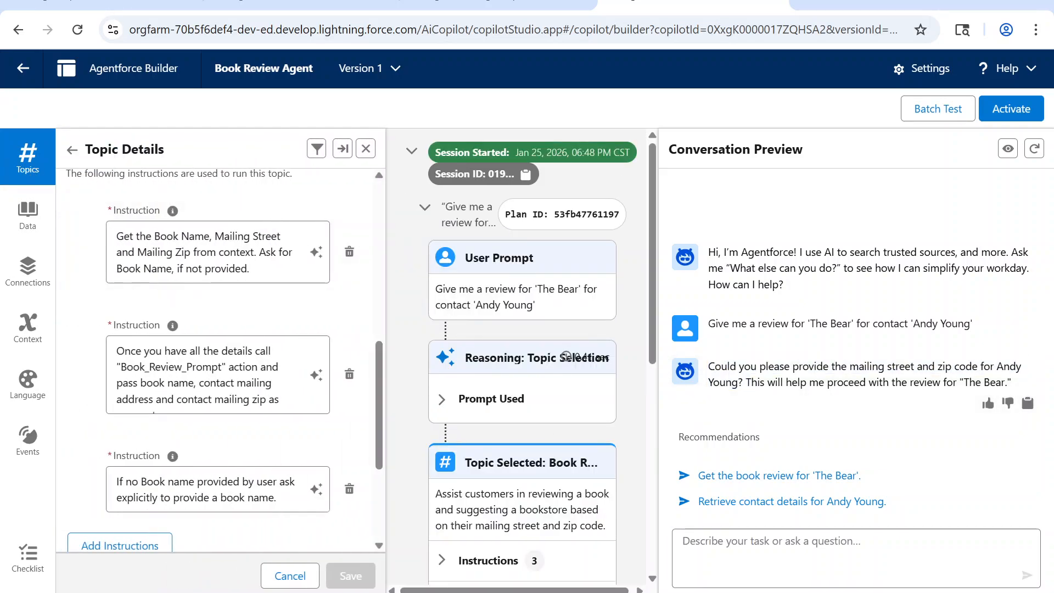
click(817, 501)
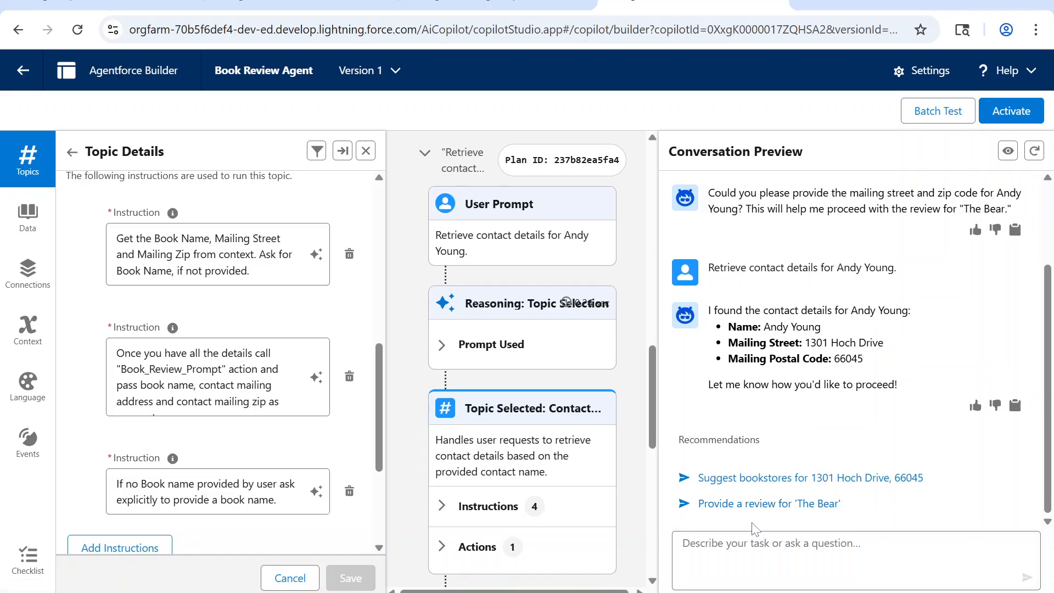
click(737, 504)
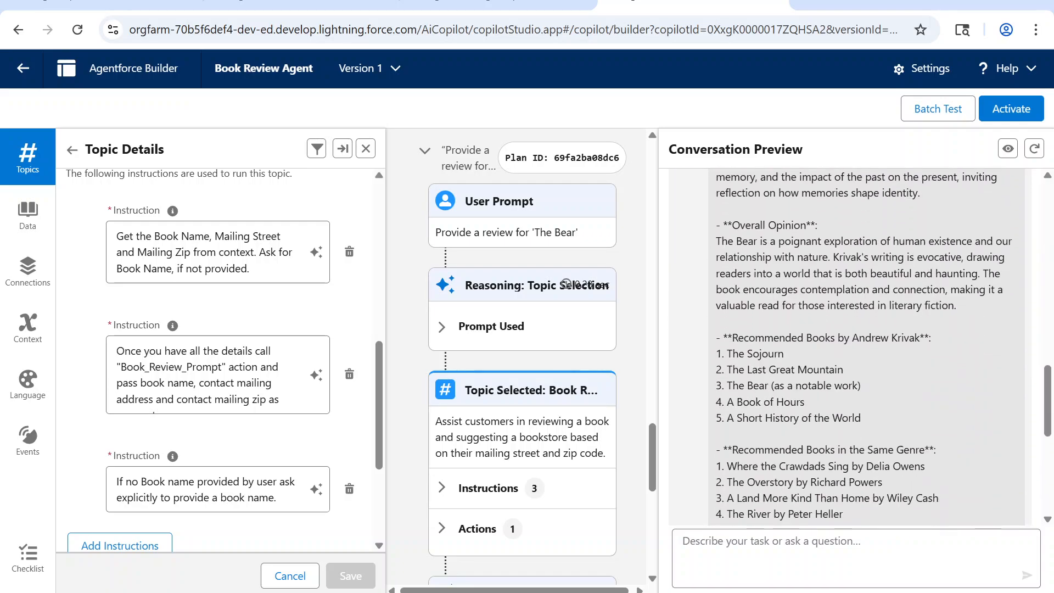
Step: Switch to the BookReviewDemo agent in Agentforce Builder (Beta) and start its preview
click(290, 2)
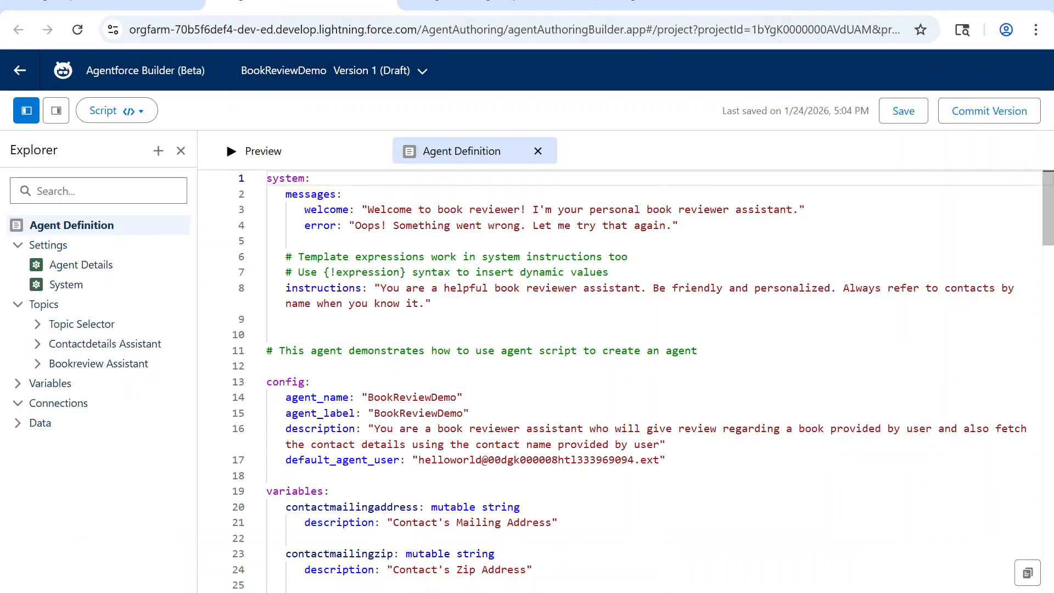
click(245, 158)
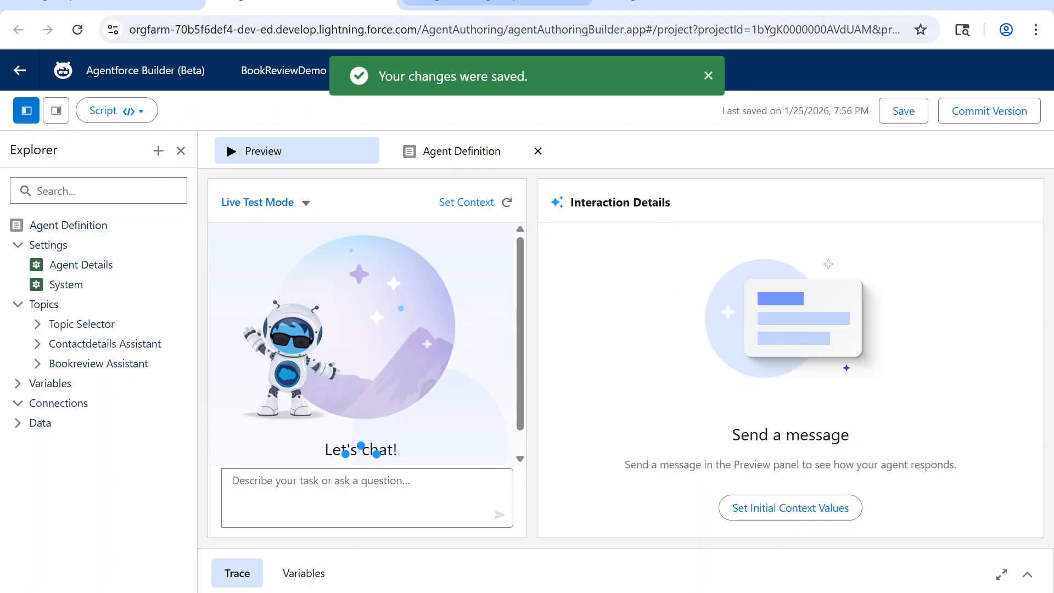
Step: Return to the Book Review Agent and select the text of the first review request in its conversation preview
click(516, 3)
click(692, 4)
scroll(823, 418, up, 10)
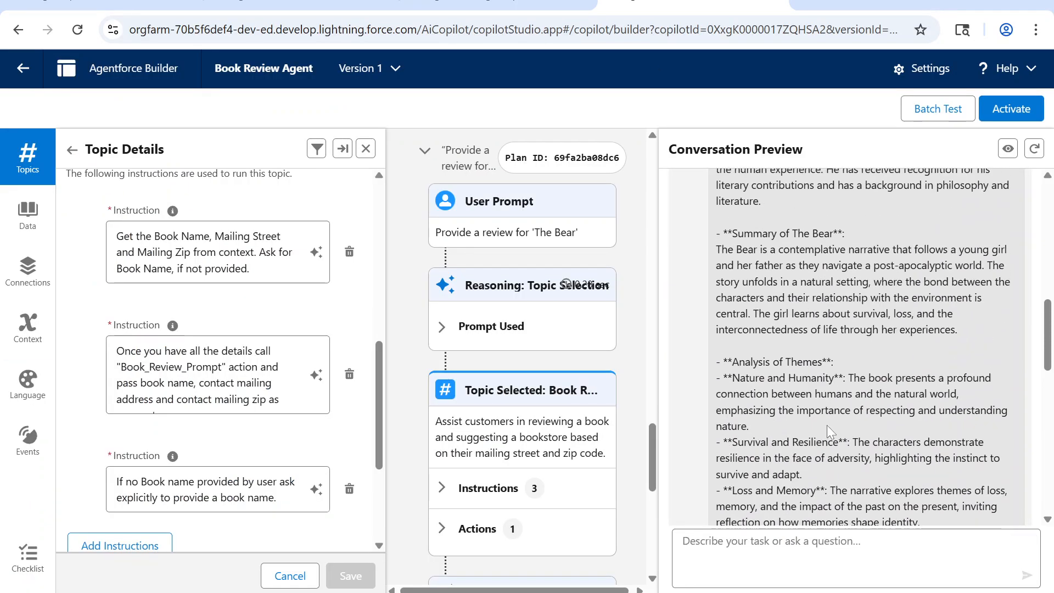
scroll(1014, 338, up, 3)
drag(709, 257, 984, 256)
key(ctrl+c)
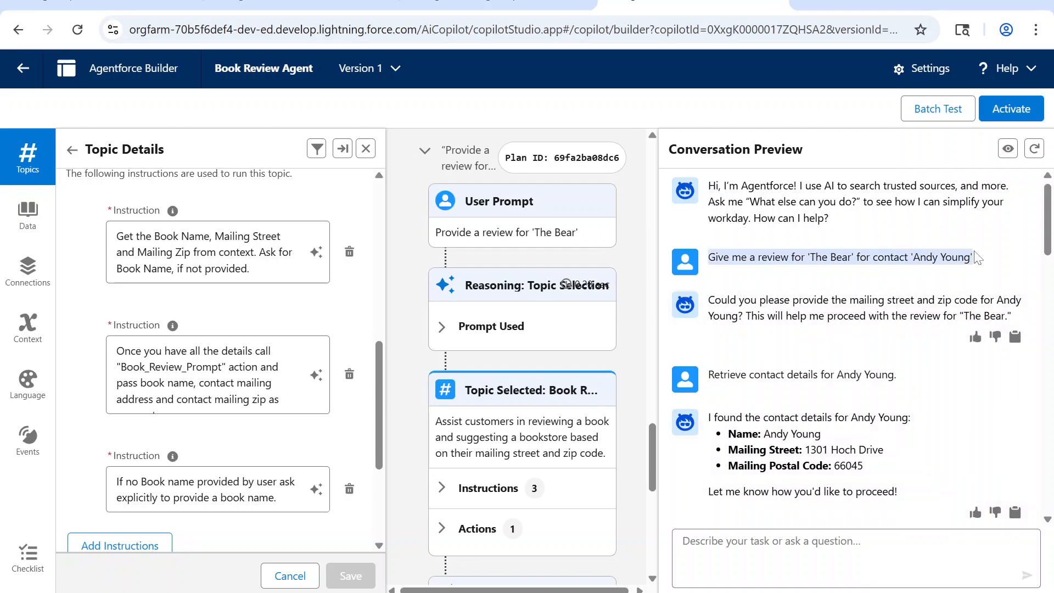
Step: Switch to the BookReviewDemo agent and send it the copied request for a review of 'The Bear' for the contact
click(301, 2)
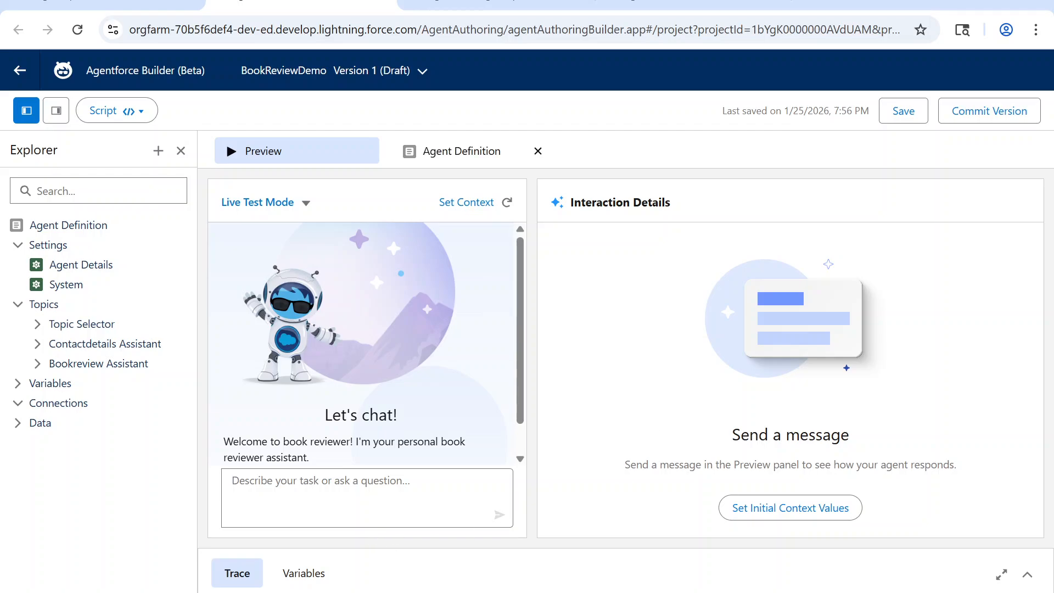
click(507, 203)
key(ctrl+v)
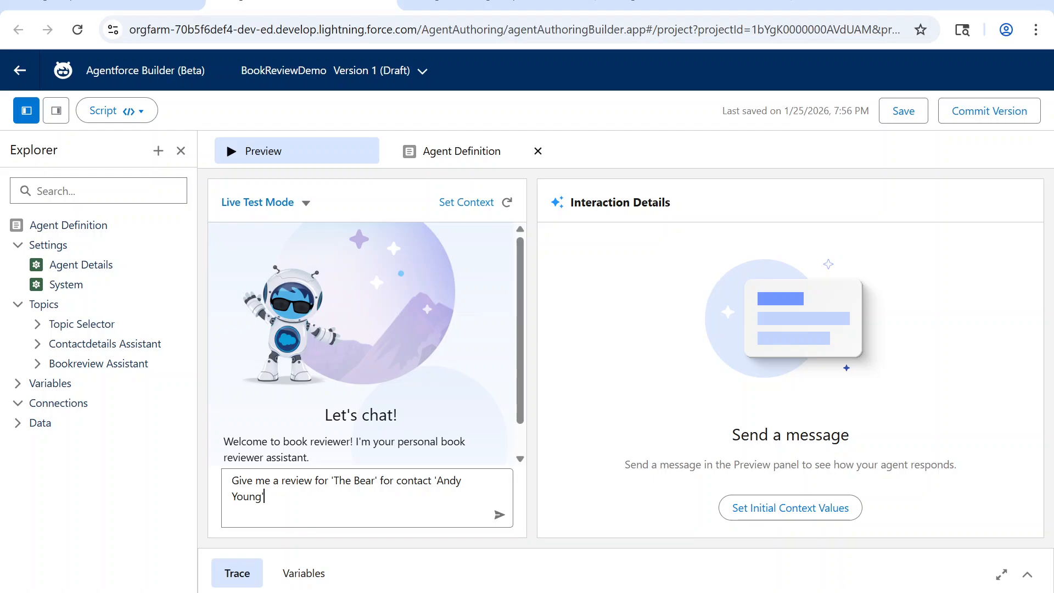
click(500, 515)
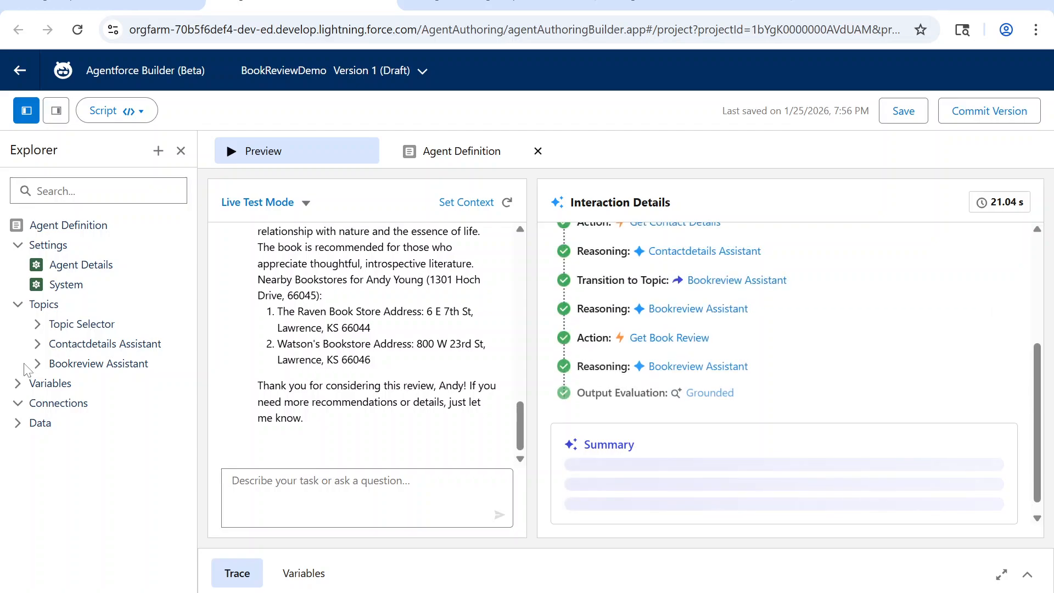
scroll(363, 341, up, 10)
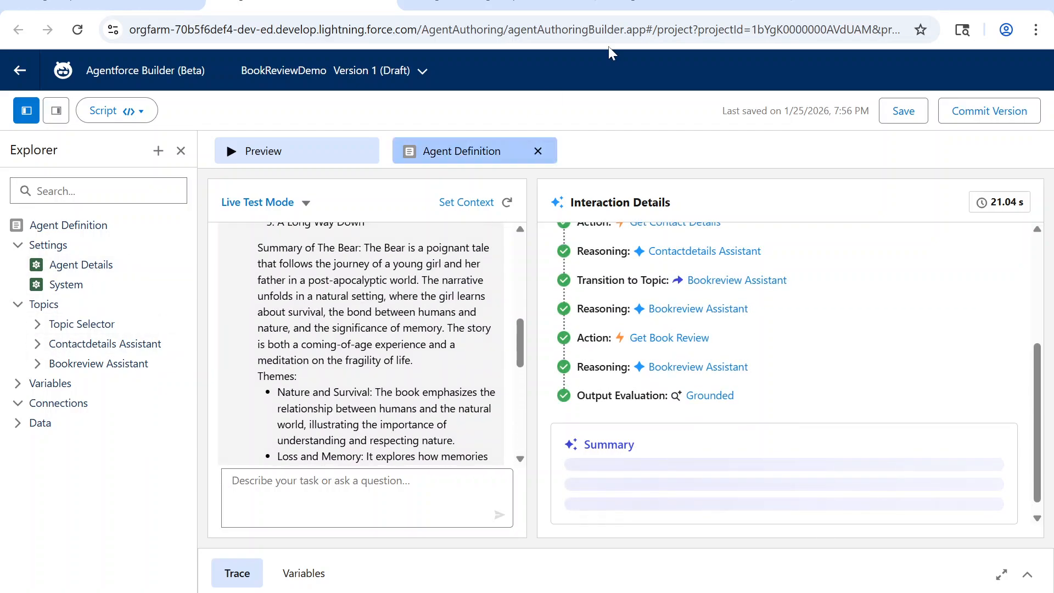
Step: Return to the Book Review Agent and examine its separate follow-up requests for the contact details and the review of 'The Bear'
click(653, 3)
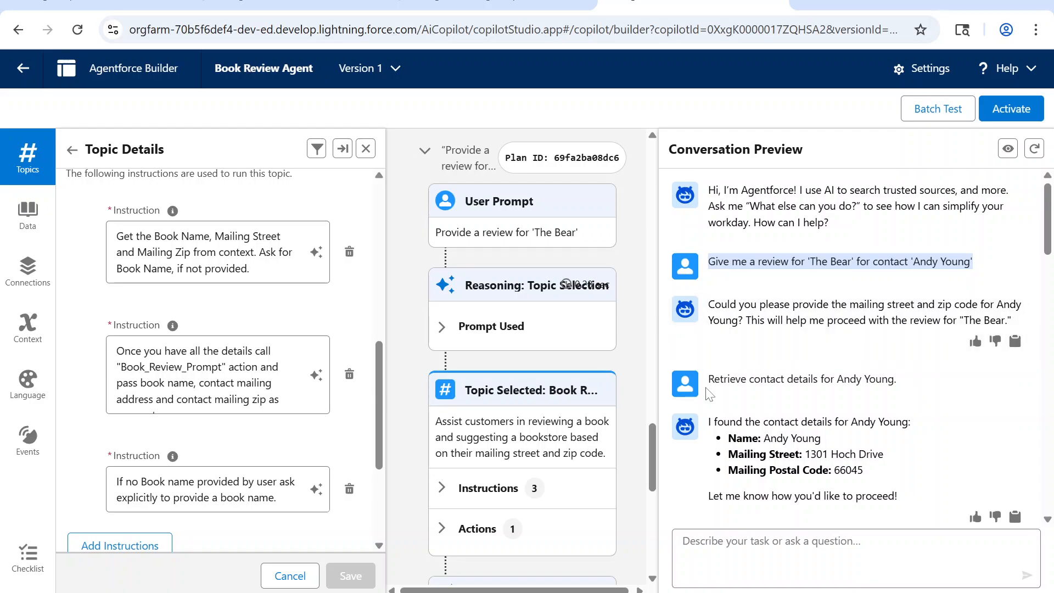
drag(707, 379, 914, 391)
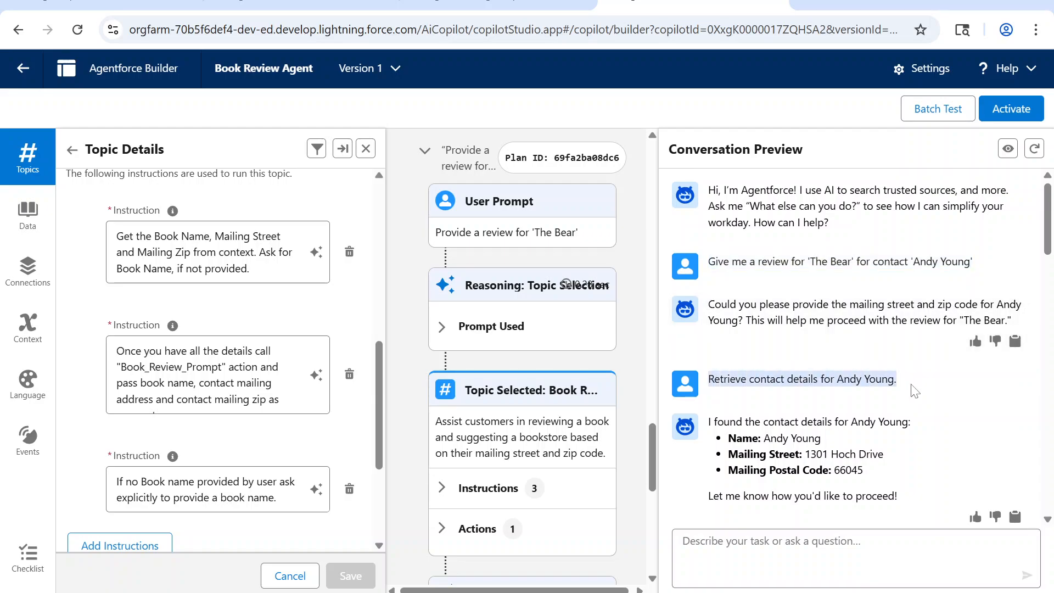
scroll(882, 412, down, 4)
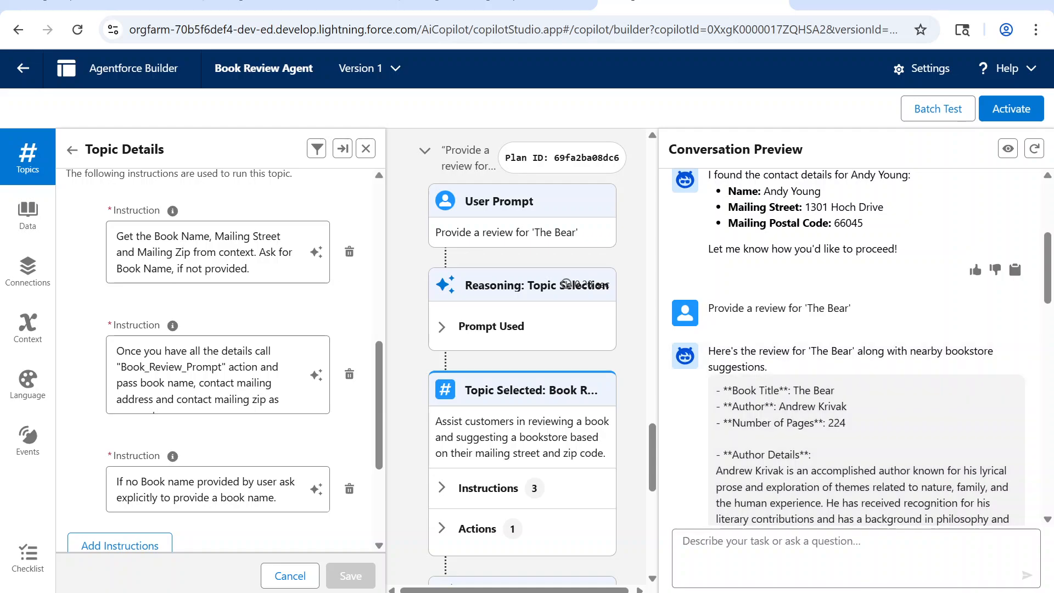
scroll(709, 317, up, 3)
scroll(709, 315, down, 3)
drag(708, 310, 859, 313)
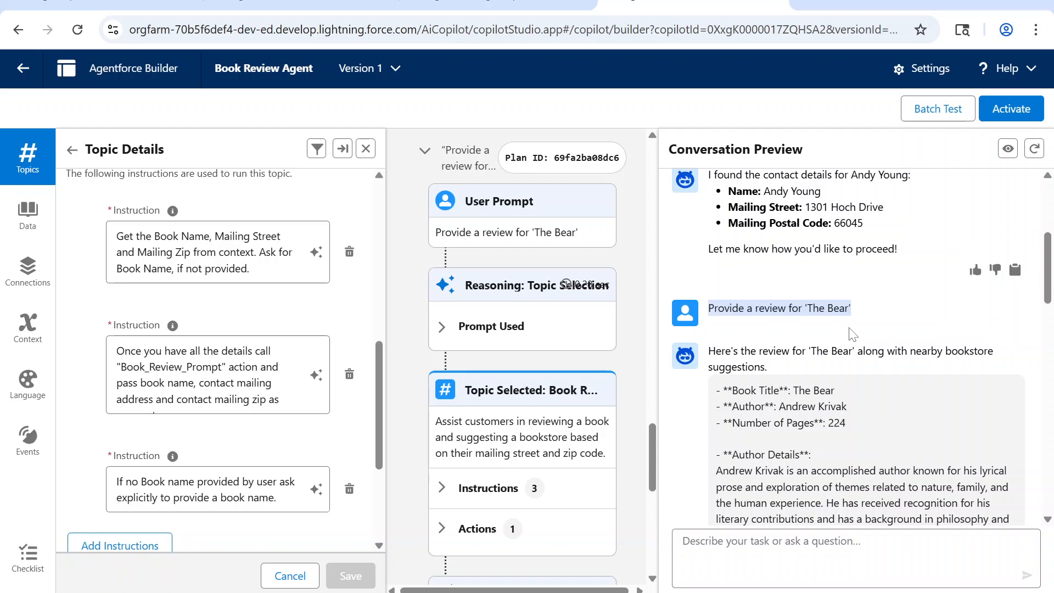
Step: Switch back to BookReviewDemo and examine the single combined request and the start of the agent's reply
click(273, 3)
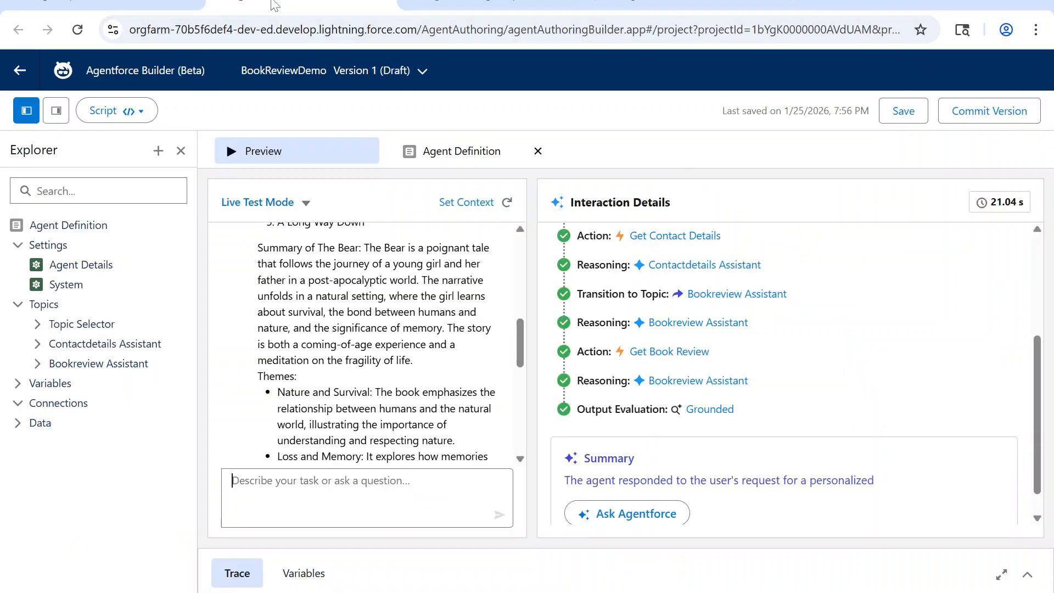
scroll(336, 326, up, 5)
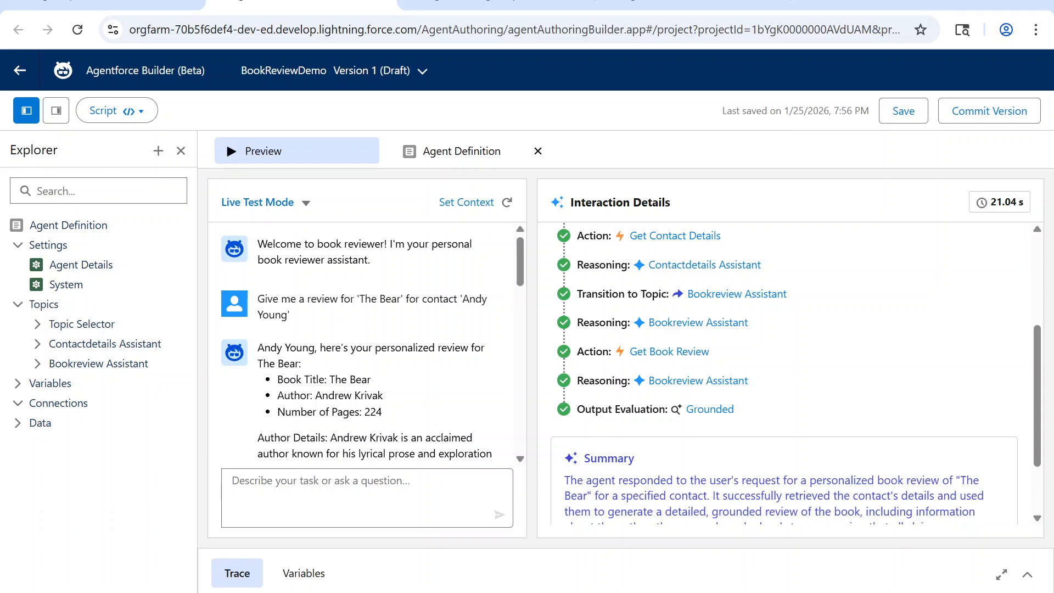
drag(258, 299, 295, 319)
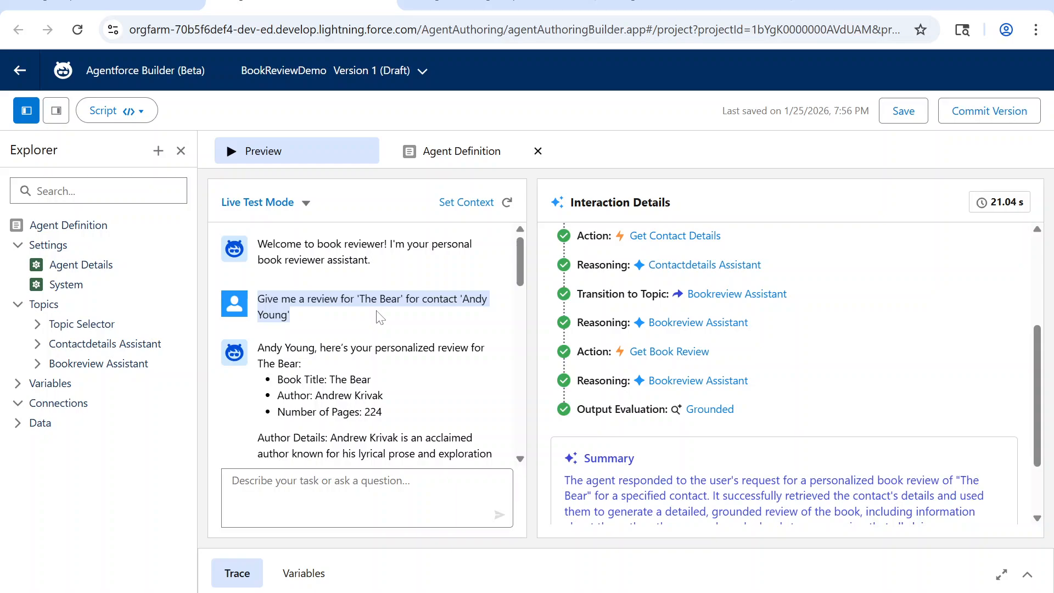
scroll(379, 317, down, 2)
drag(258, 265, 383, 315)
click(317, 336)
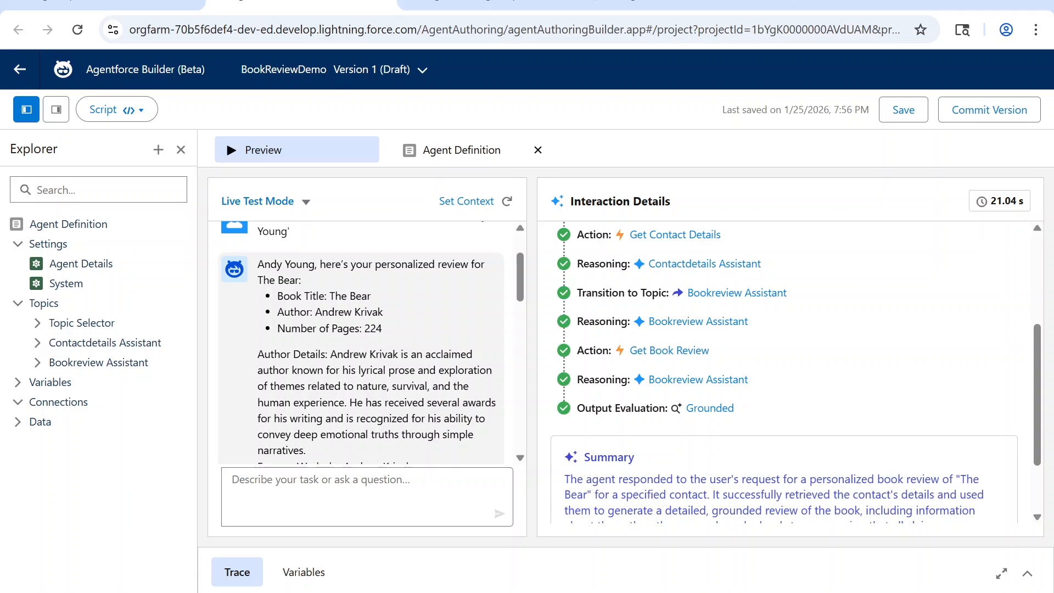
Step: Compare the contact's address in the reply's nearby bookstores section with the contact details retrieved by the Book Review Agent
scroll(278, 301, down, 10)
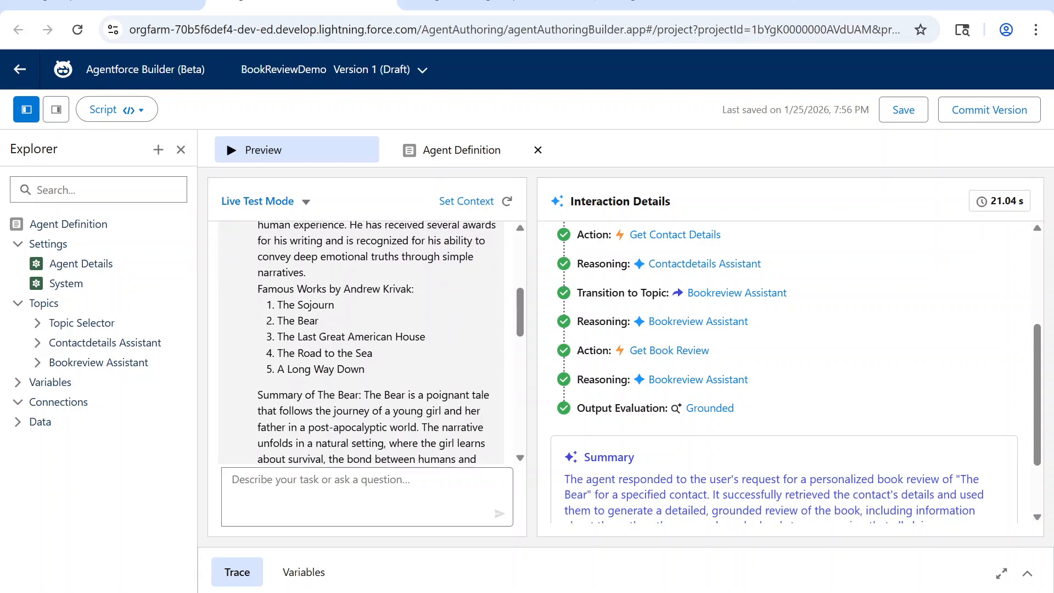
scroll(363, 340, down, 10)
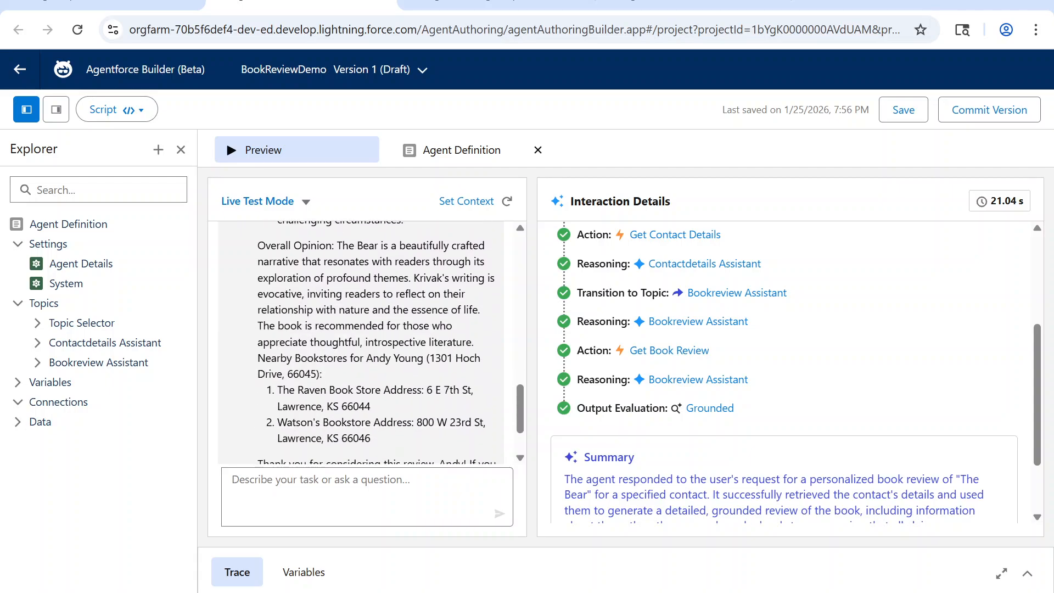
drag(430, 279, 318, 295)
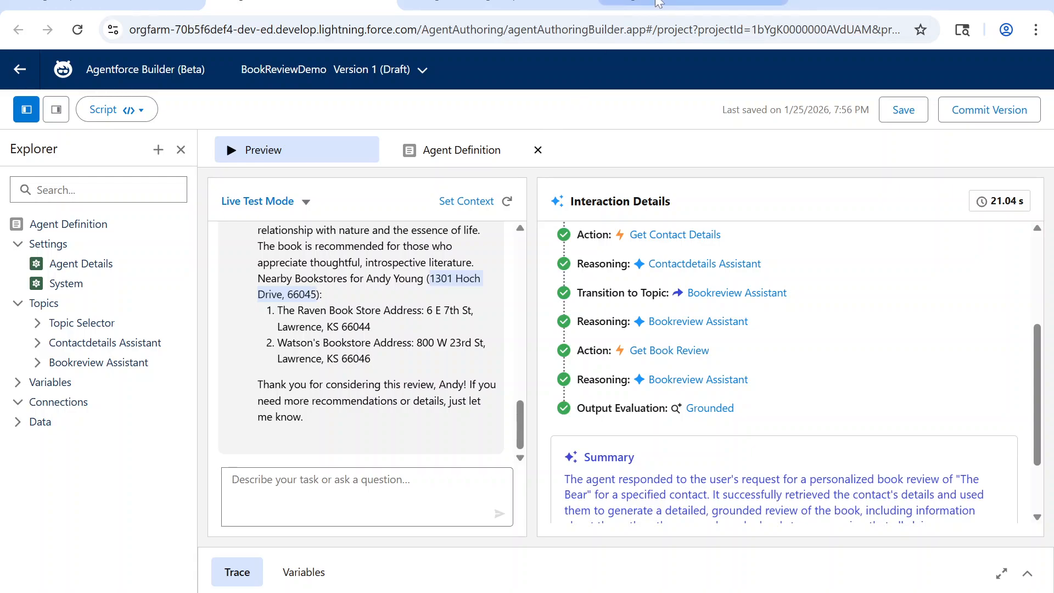
click(628, 8)
drag(805, 290, 864, 305)
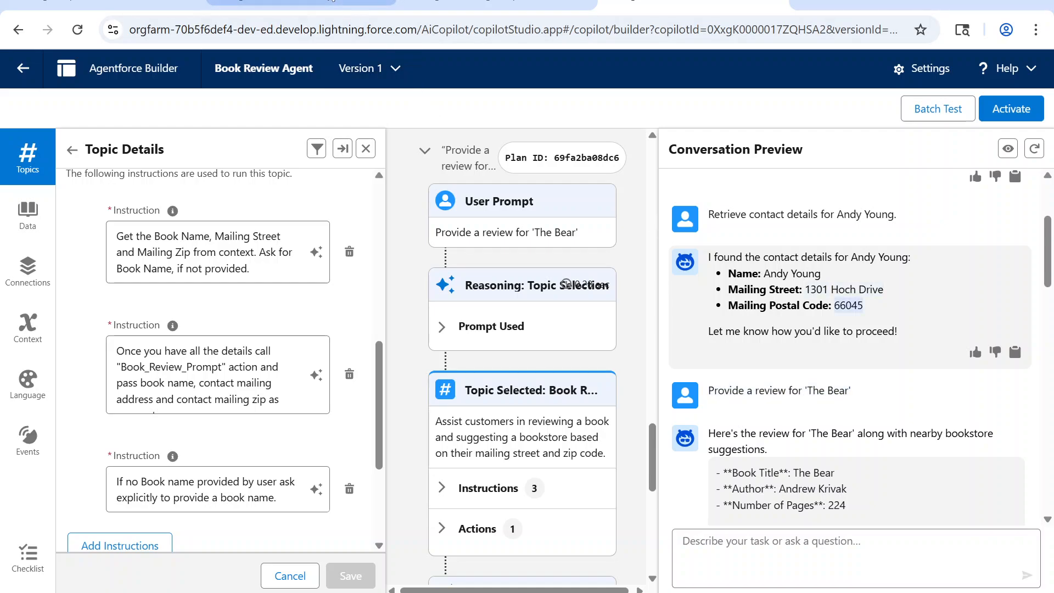
Step: Open BookReviewDemo's agent definition script and examine the topic_selector block and its transition to contactdetails_assistant
click(330, 5)
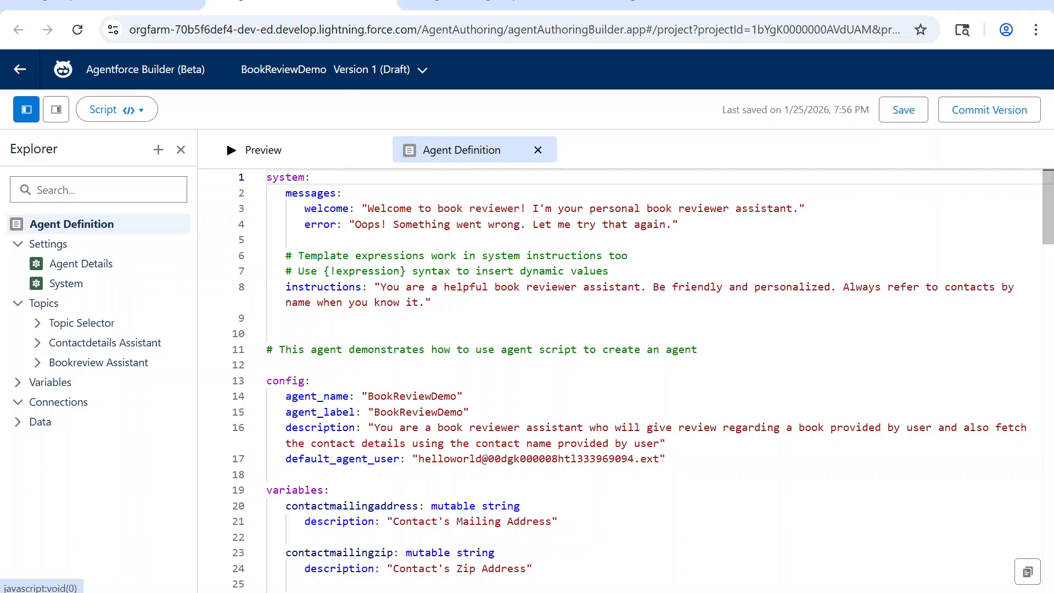
scroll(390, 503, down, 4)
scroll(620, 384, down, 4)
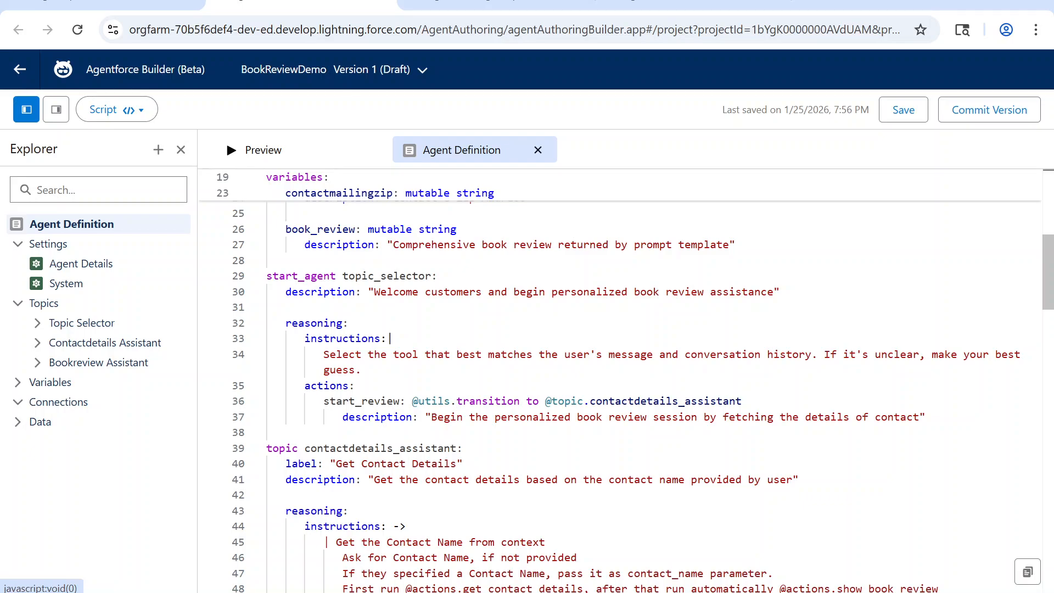
click(387, 276)
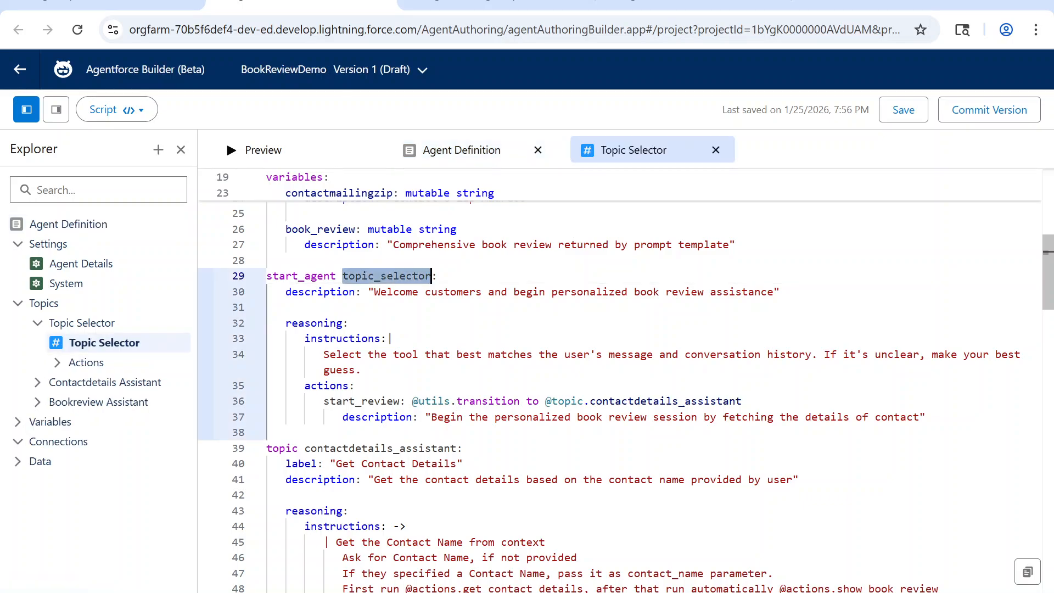
double_click(666, 401)
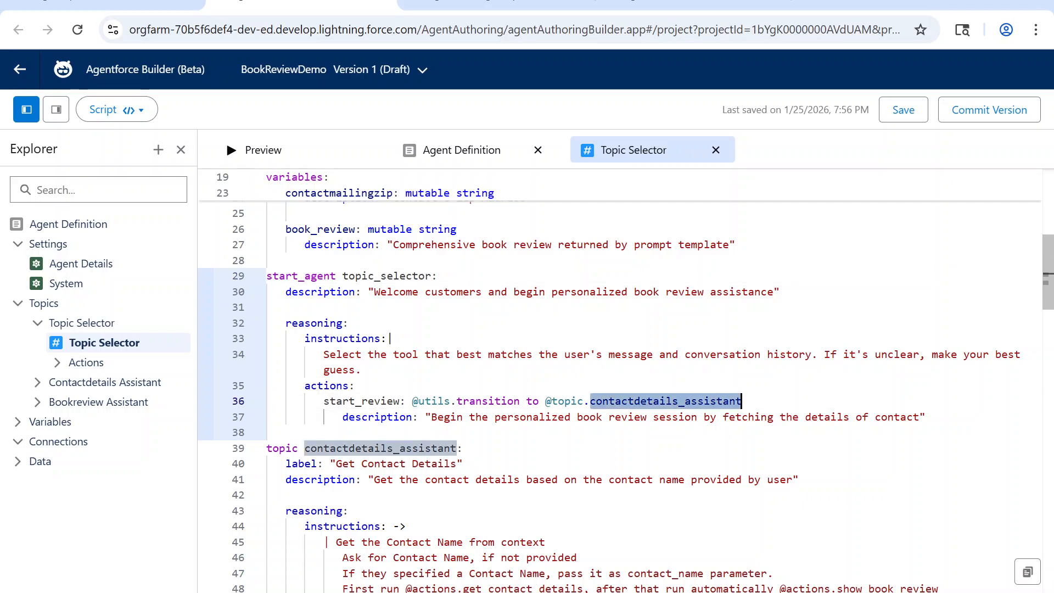
Step: Examine the contactdetails_assistant topic's instructions, its actions and its transition to bookreview_assistant in the script
scroll(665, 401, down, 2)
double_click(389, 366)
scroll(388, 365, down, 3)
scroll(351, 329, down, 2)
double_click(330, 332)
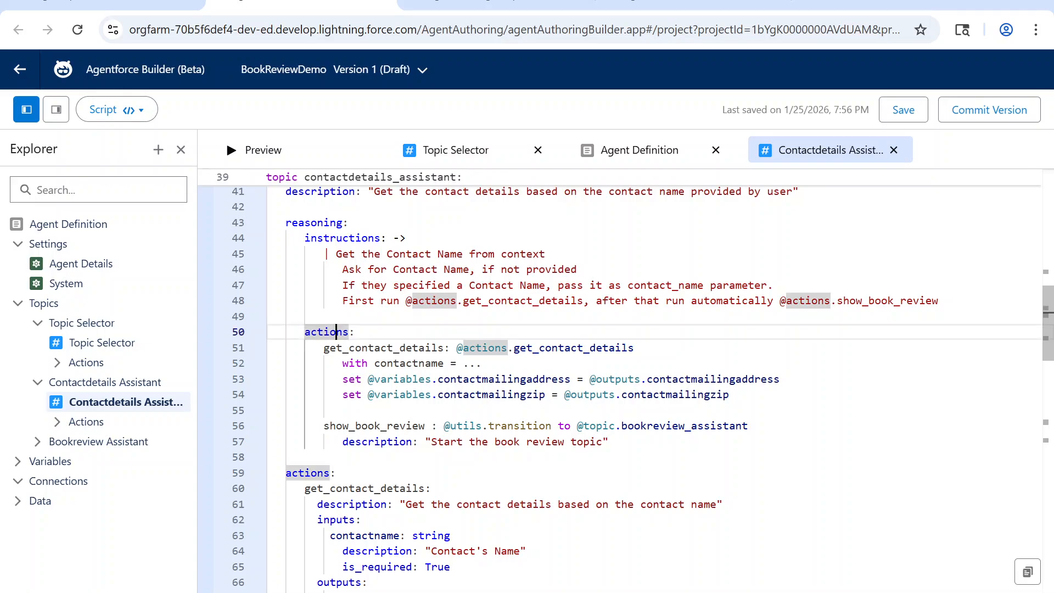
scroll(351, 329, down, 2)
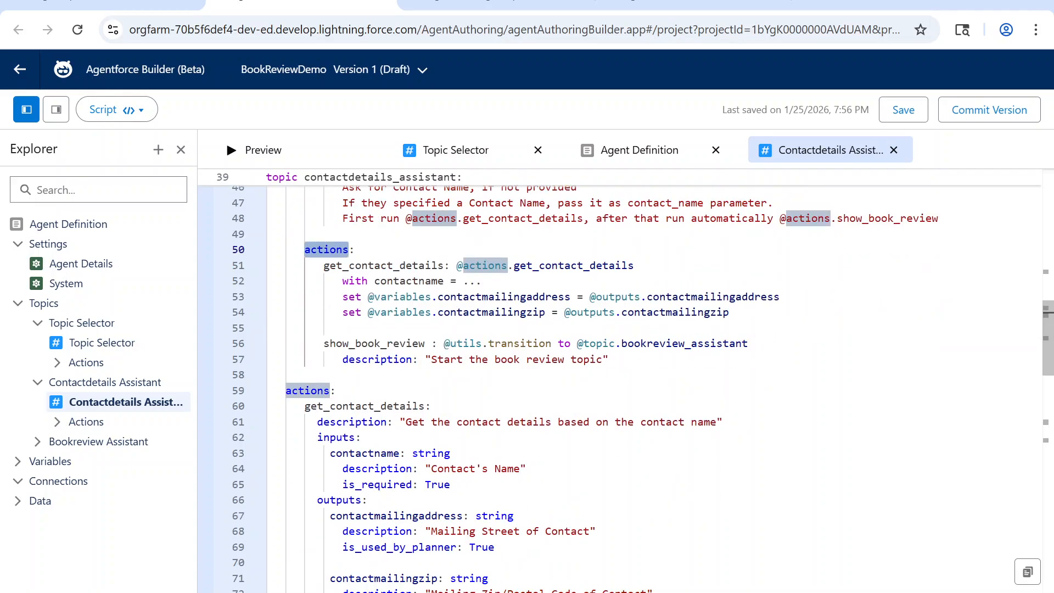
double_click(685, 343)
scroll(685, 343, down, 1)
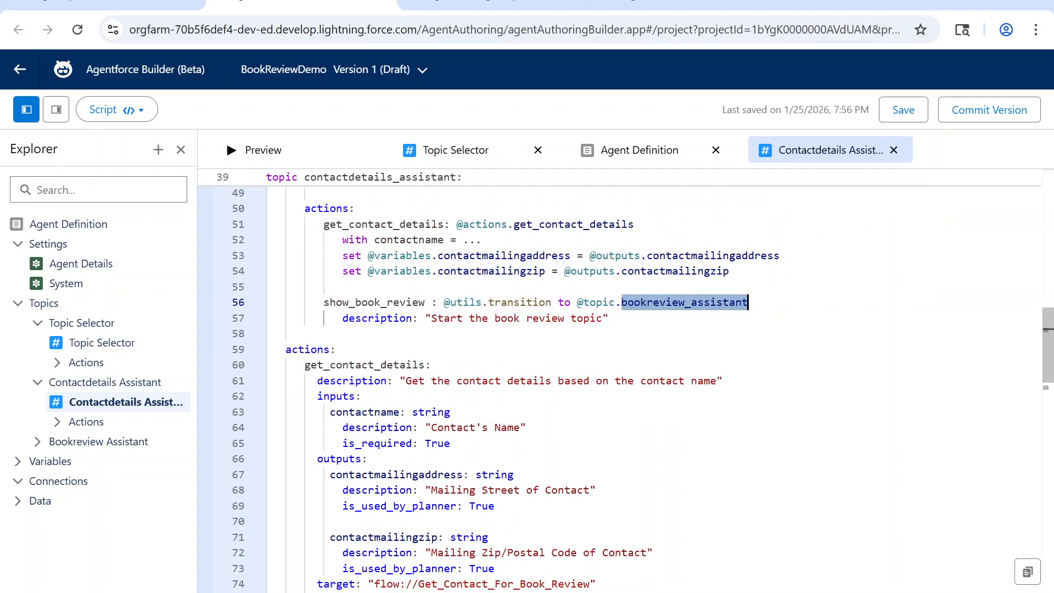